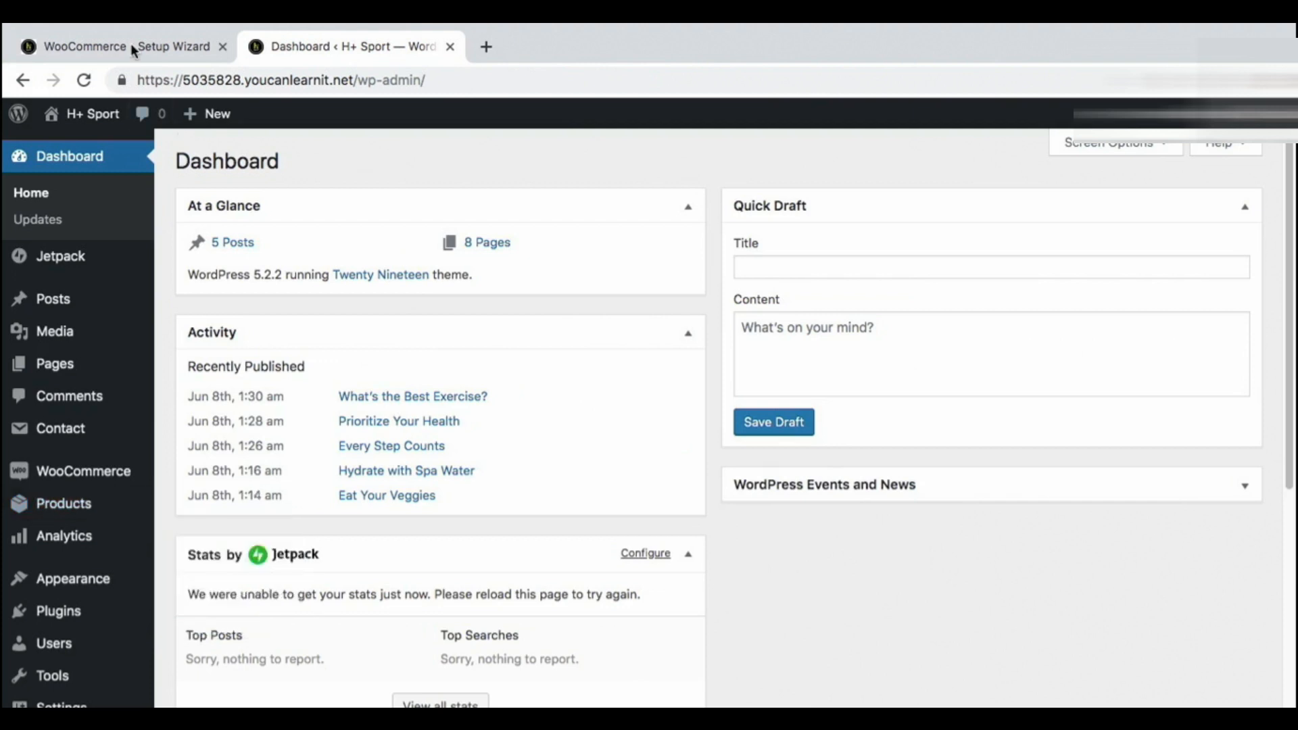
Start a new product from the WooCommerce setup wizard and dismiss the product name tutorial and the extensions notice.
click(848, 331)
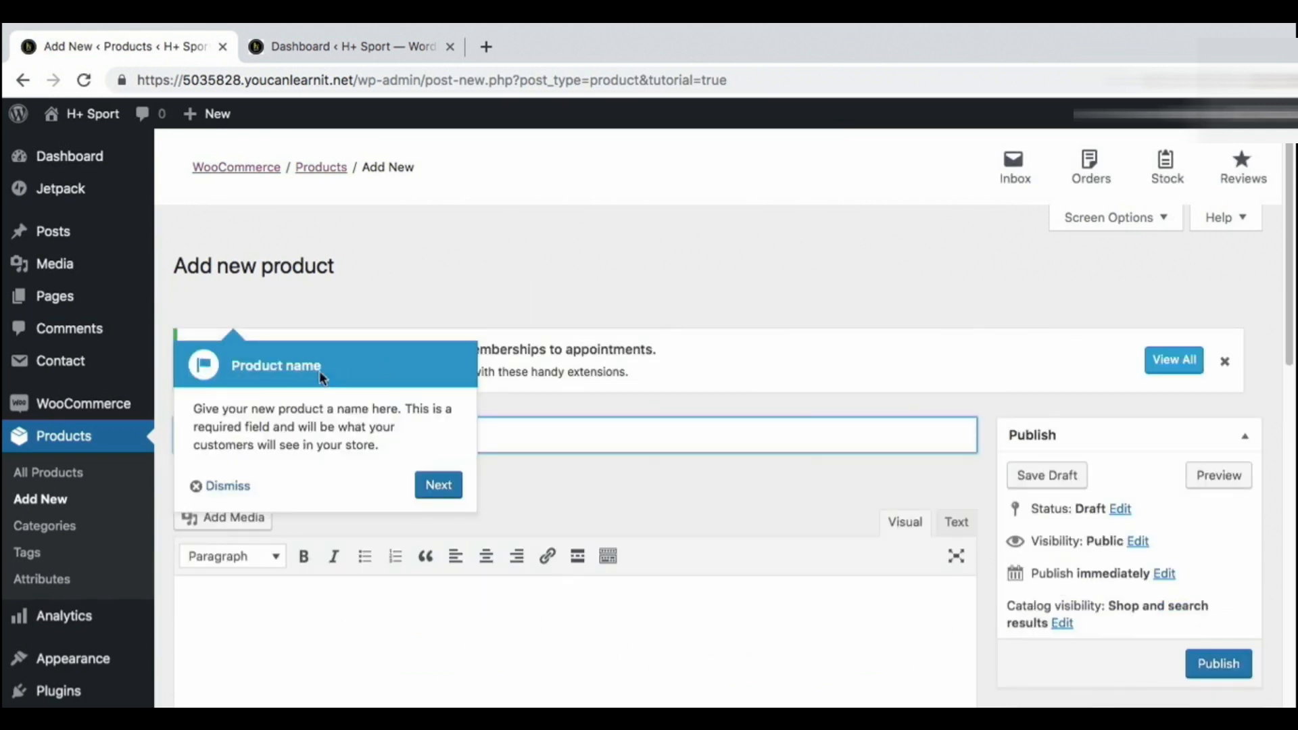
click(226, 488)
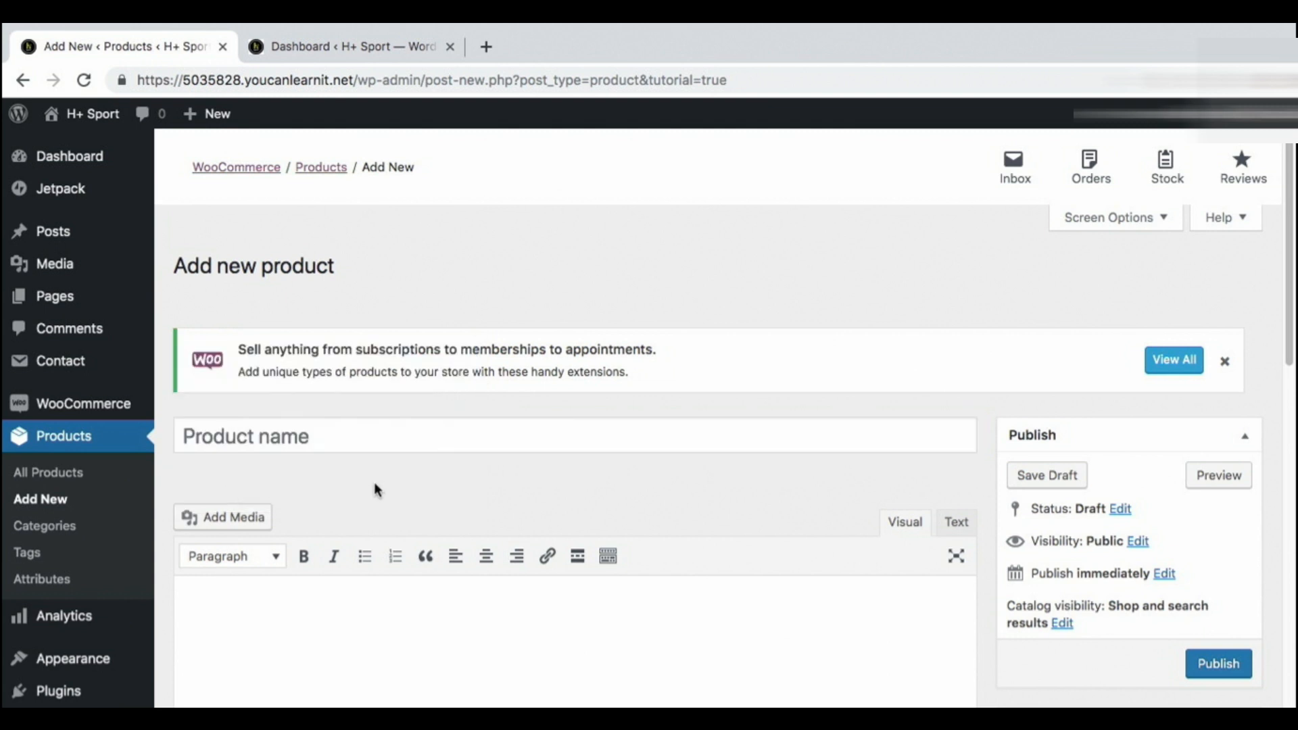
click(1224, 361)
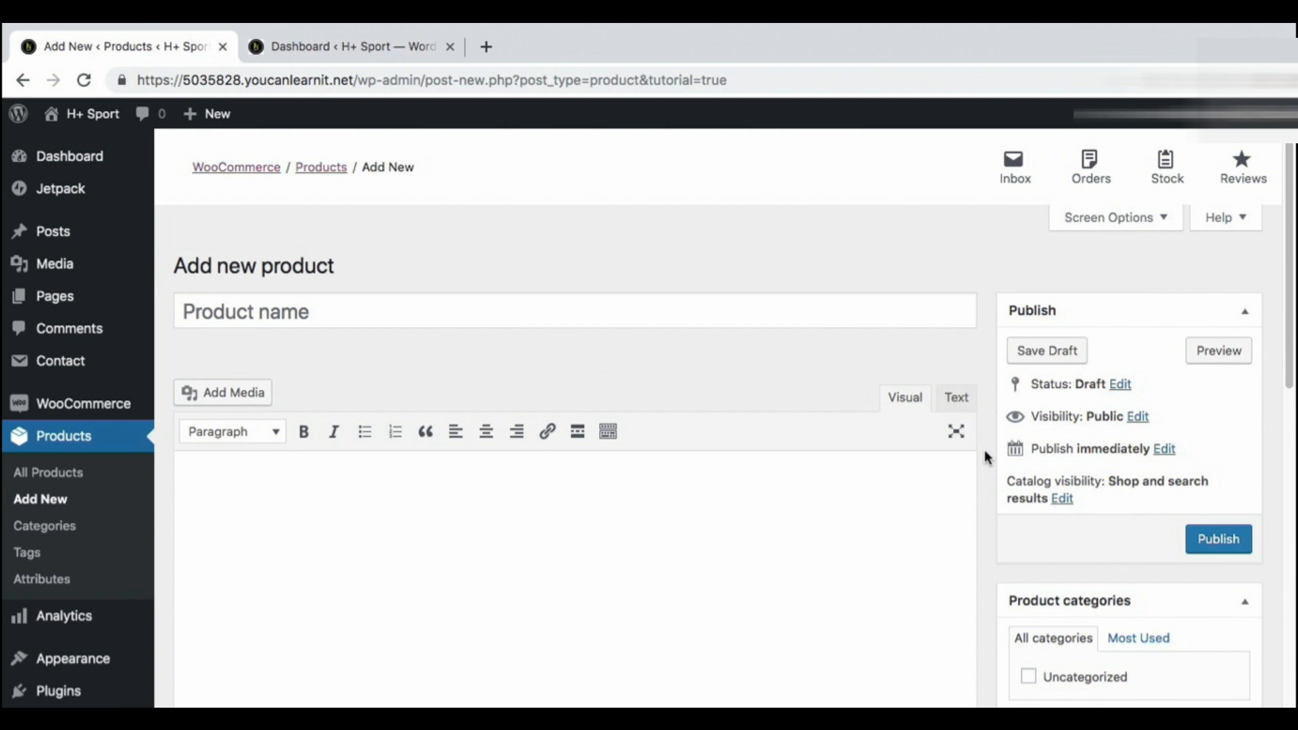
Name the new product "Multi-vitamin".
scroll(985, 449, down, 4)
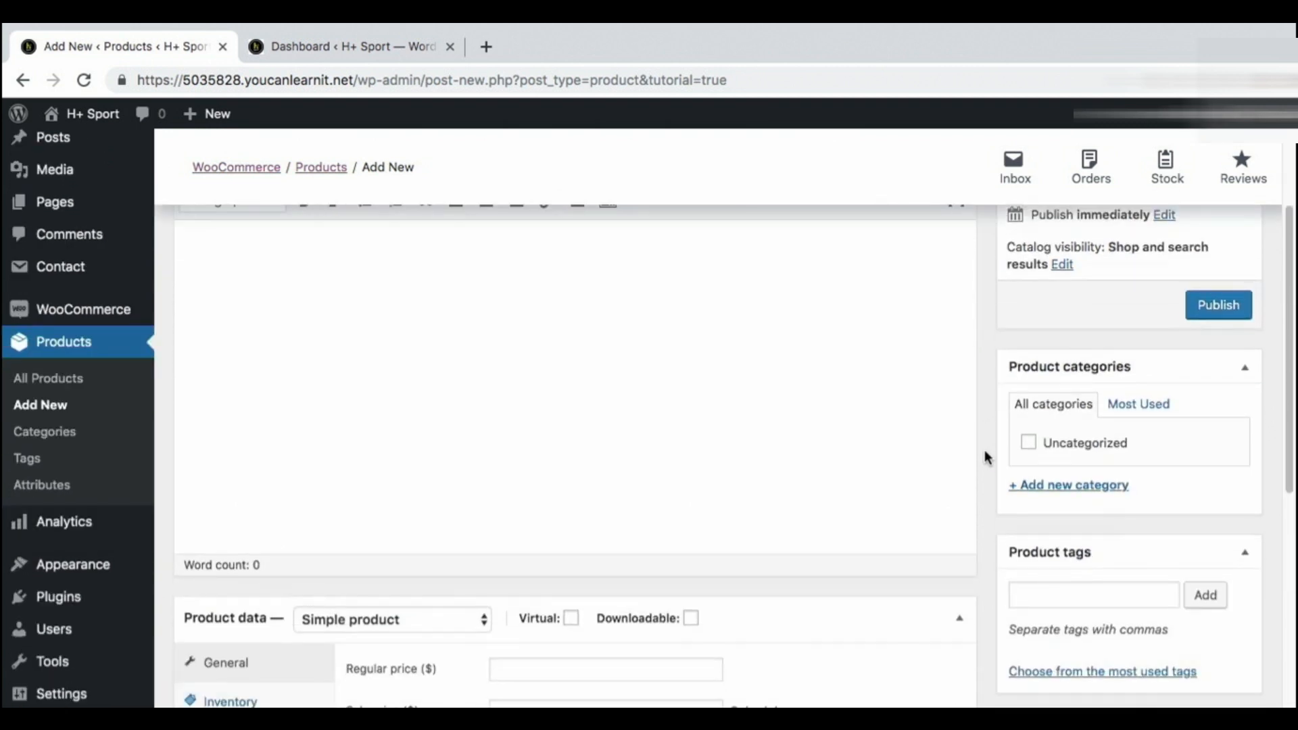
scroll(985, 456, down, 5)
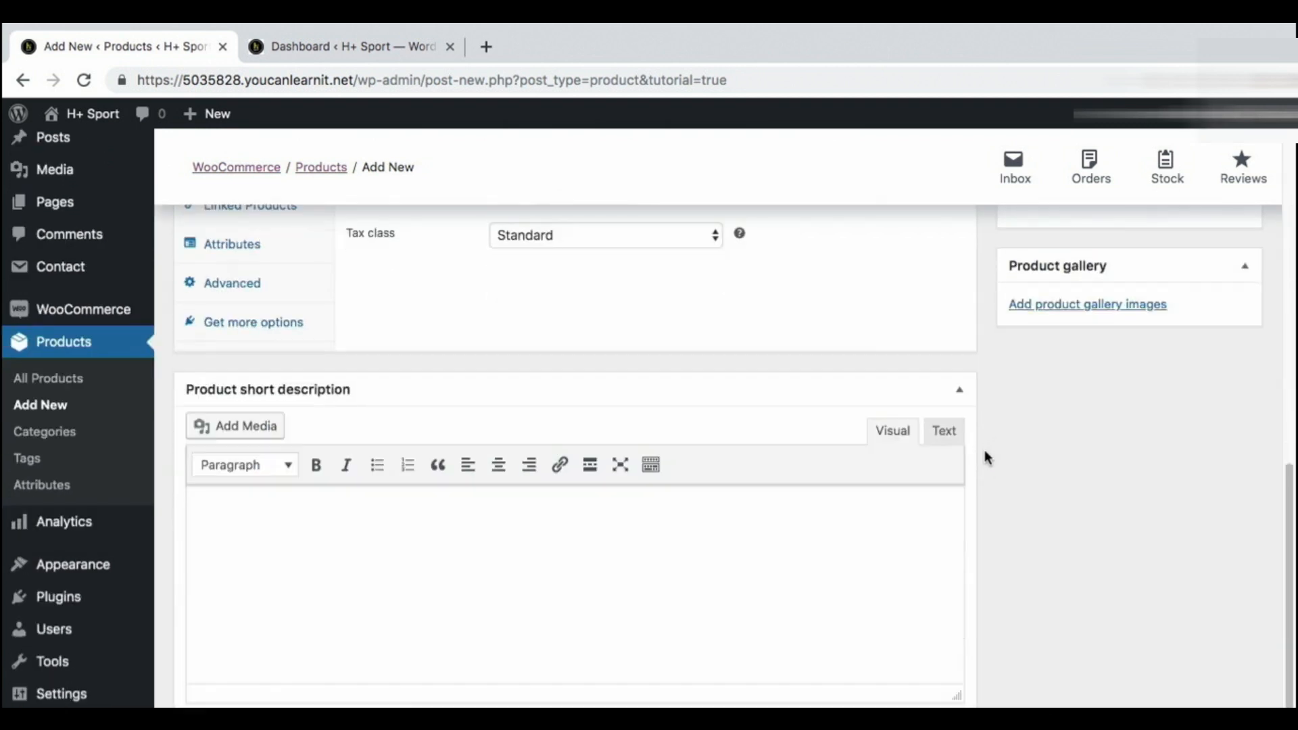
scroll(984, 458, up, 12)
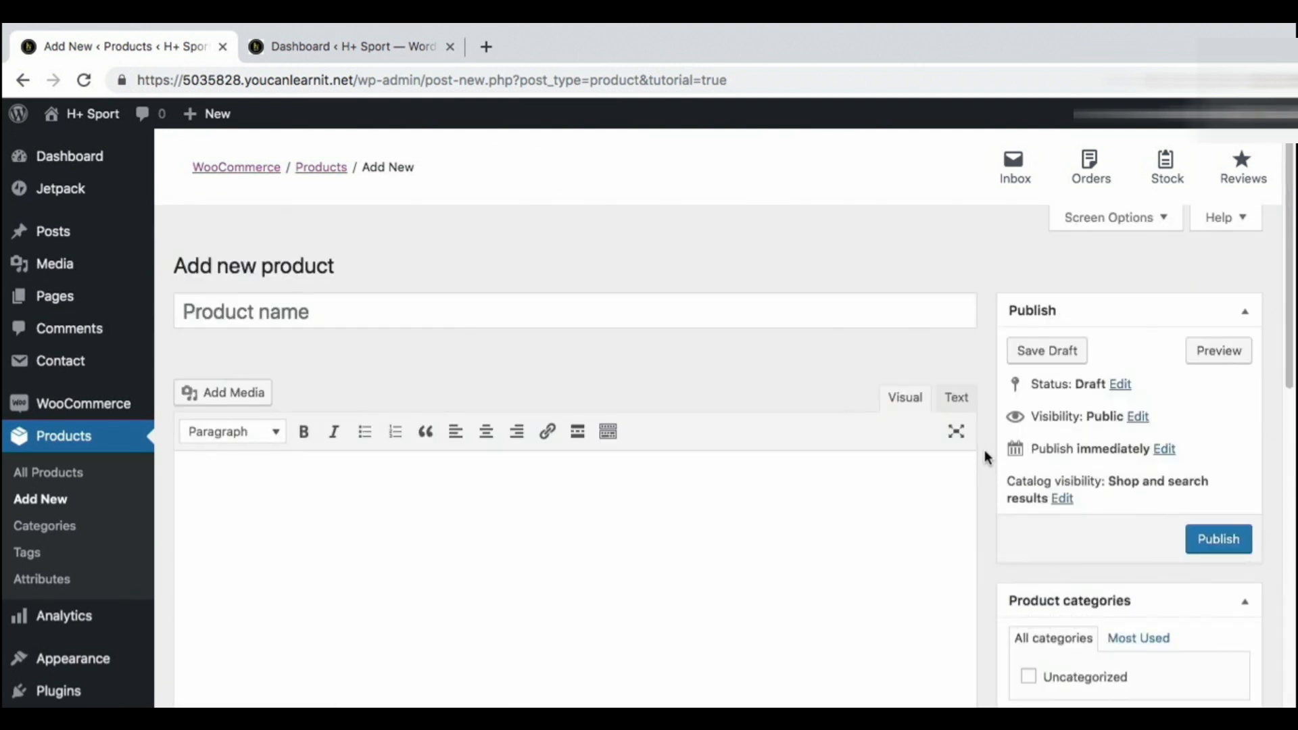
click(355, 311)
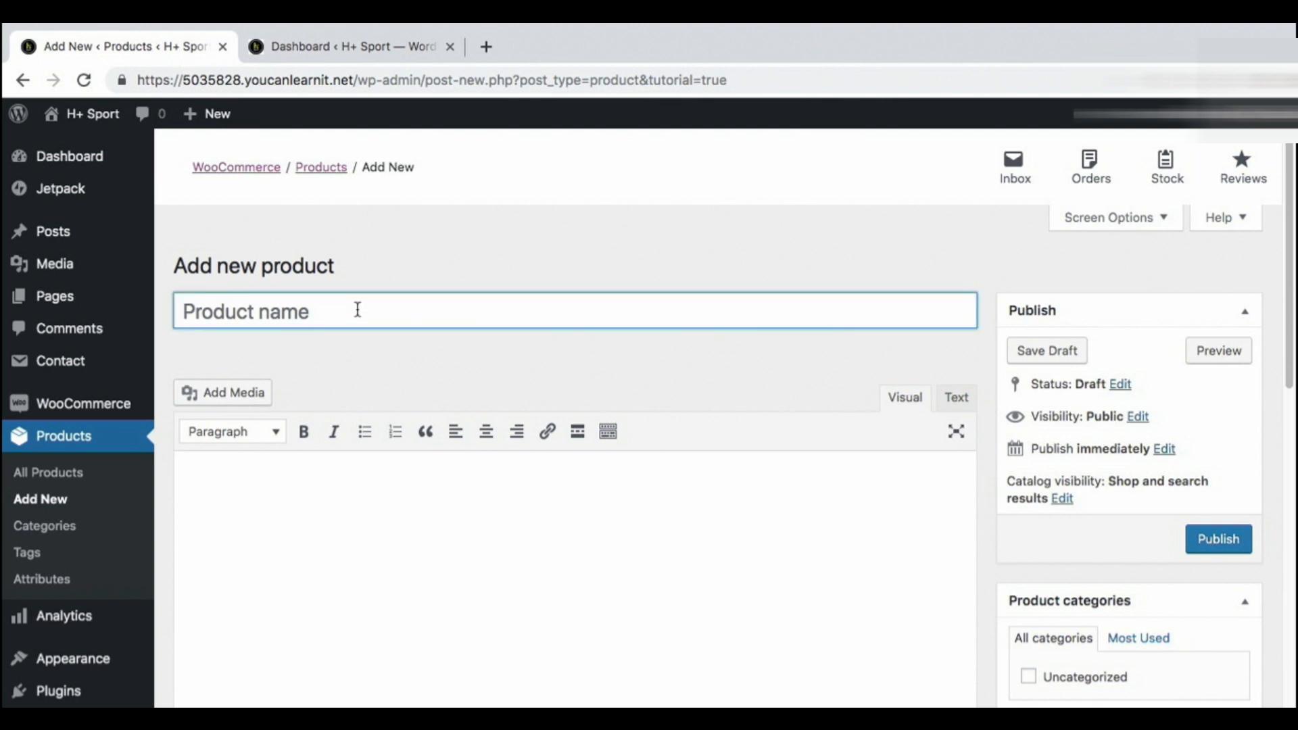
text(Multi-vitamin)
click(377, 372)
Fill the main product description with the Multi-Vitamin text, including the Other Ingredients and Directions paragraphs.
scroll(446, 562, down, 3)
click(445, 454)
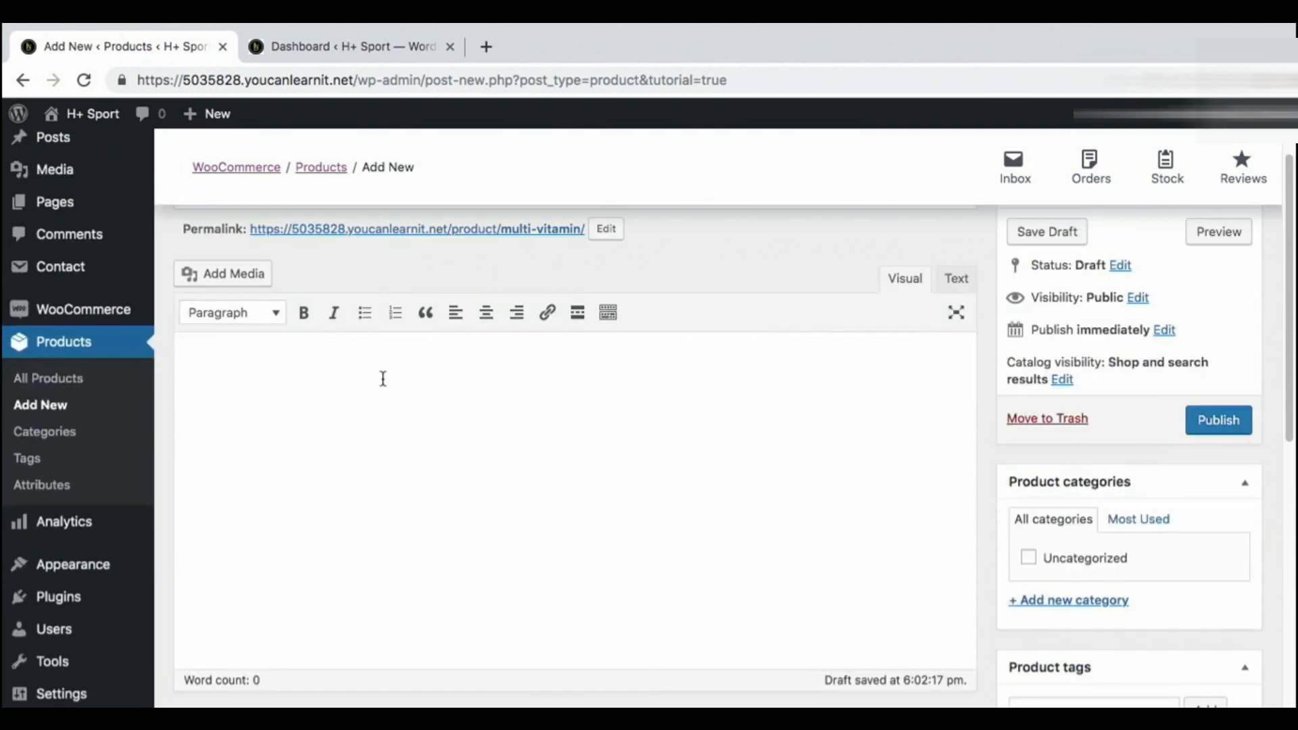
text(Multi-Vitamin: Re+vive, re+fuel, re+generate, naturally, with H+SPORT Multi-Vitamins. Our supplements are sourced from the purest ingredients—and potency is proven in independent laboratory tests. A daily dose of our Multi-Vitamins fulfills a day's nutritional needs for over 12 vitamins and minerals. Other Ingredients: Vegetable Cellulose, Vegetable Glycerin, Safflower Oil. Directions: As a dietary supplement, take 2 capsules daily, preferably with a meal. Store in a cool, dry place.)
Make the labels "Multi-Vitamin:", "Other Ingredients:" and "Directions:" bold in the product description.
drag(312, 382, 165, 385)
key(ctrl+b)
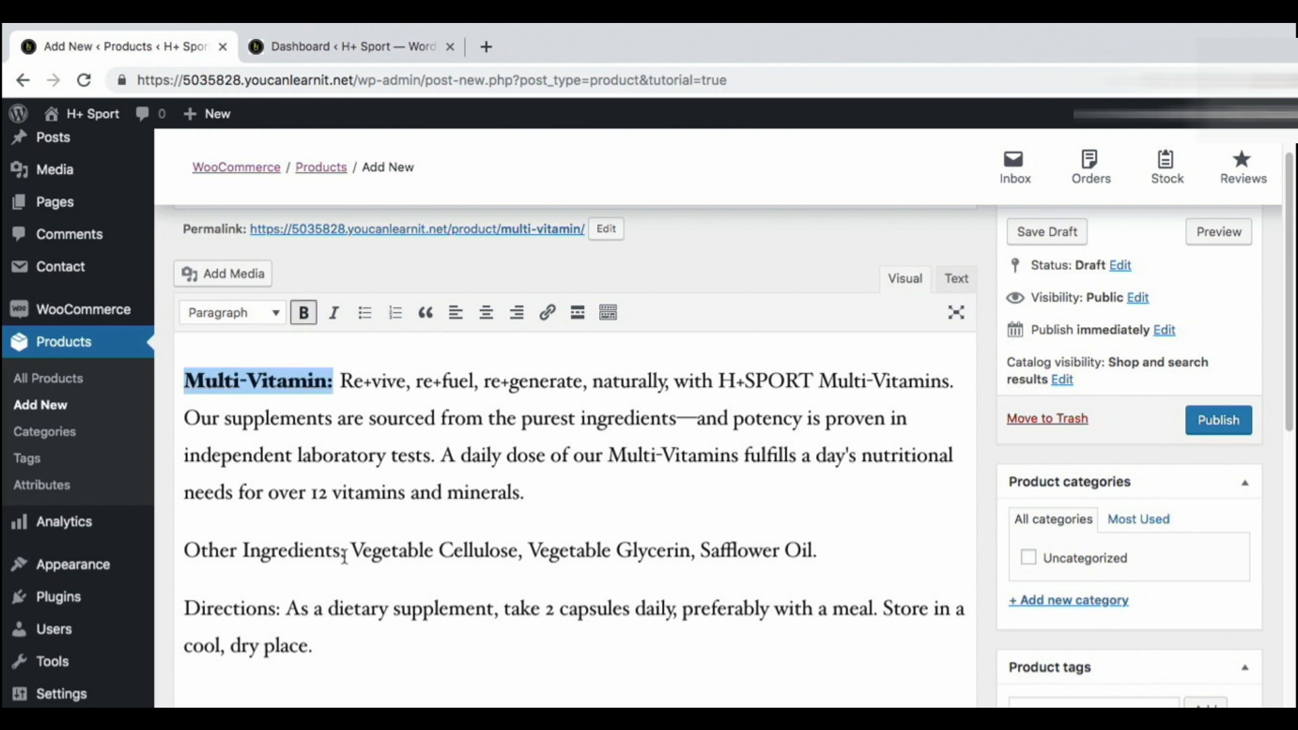
drag(344, 551, 152, 543)
key(ctrl+b)
drag(283, 610, 154, 607)
key(ctrl+b)
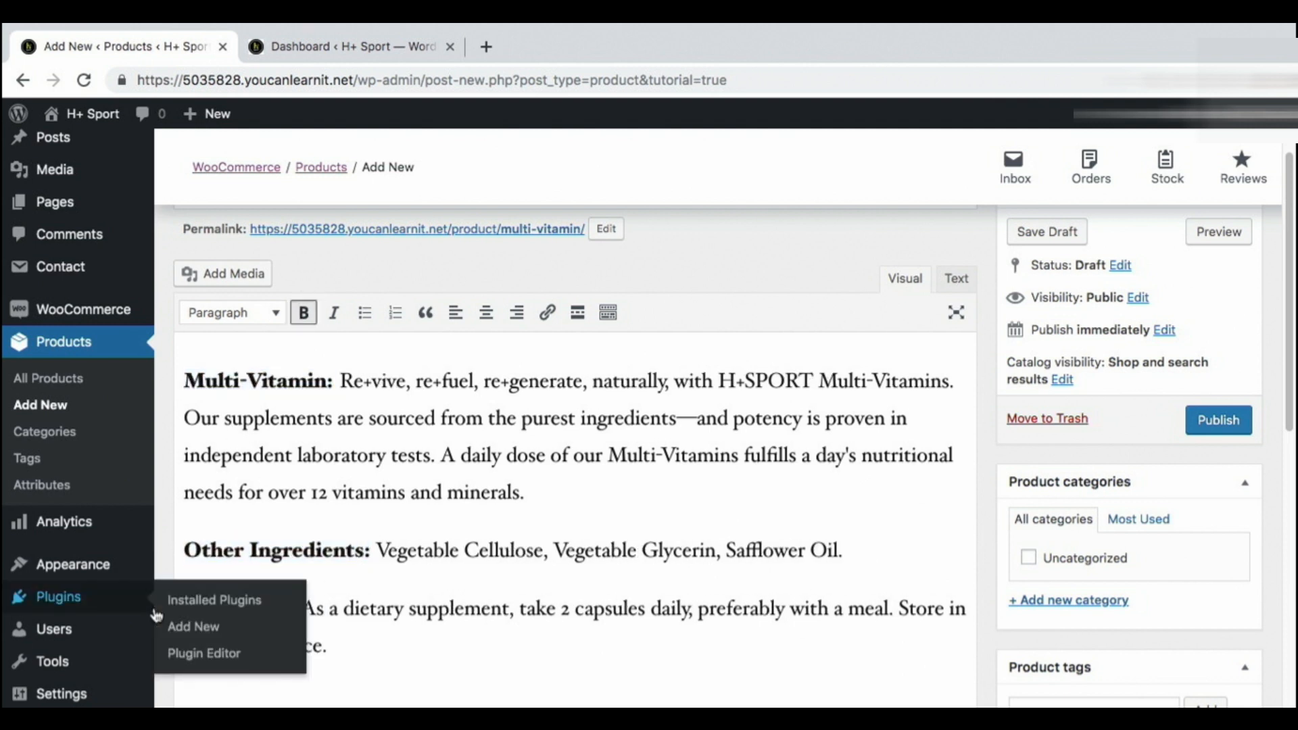
click(583, 487)
Examine the available product types in the product data and keep Simple product selected.
scroll(643, 477, down, 6)
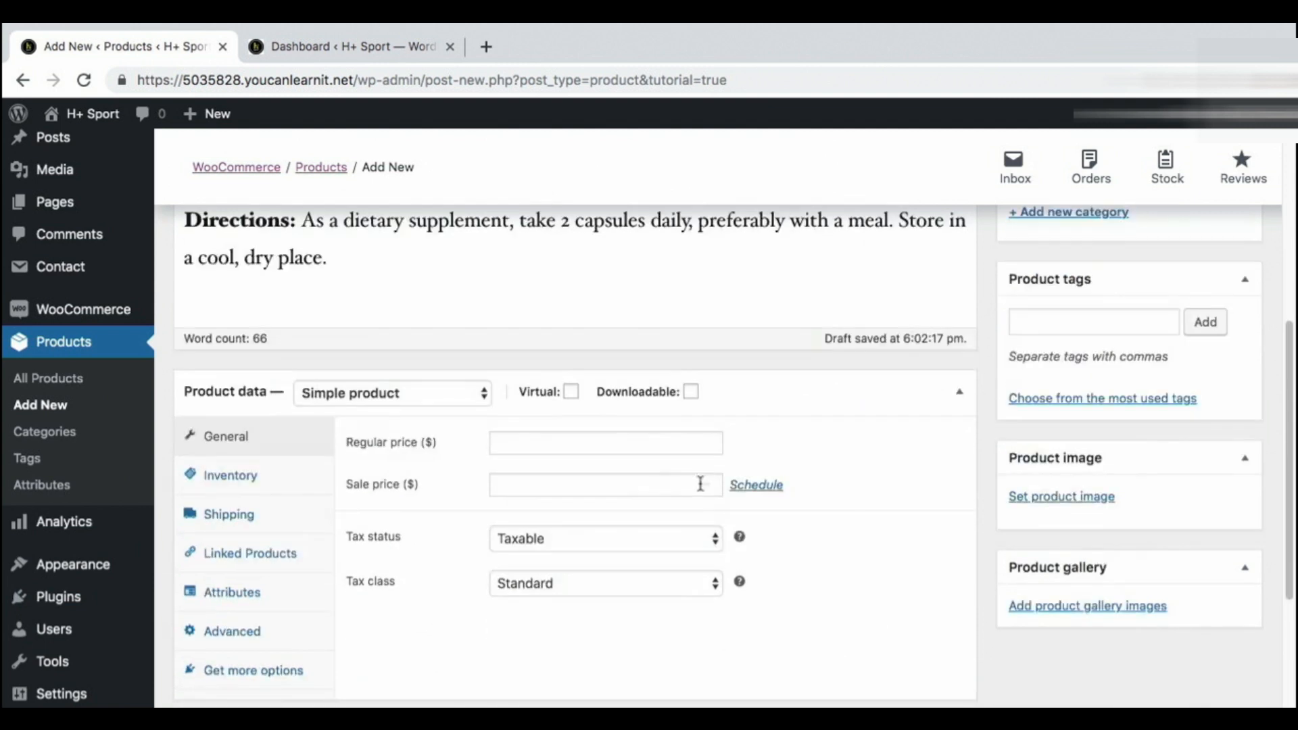
scroll(972, 521, down, 1)
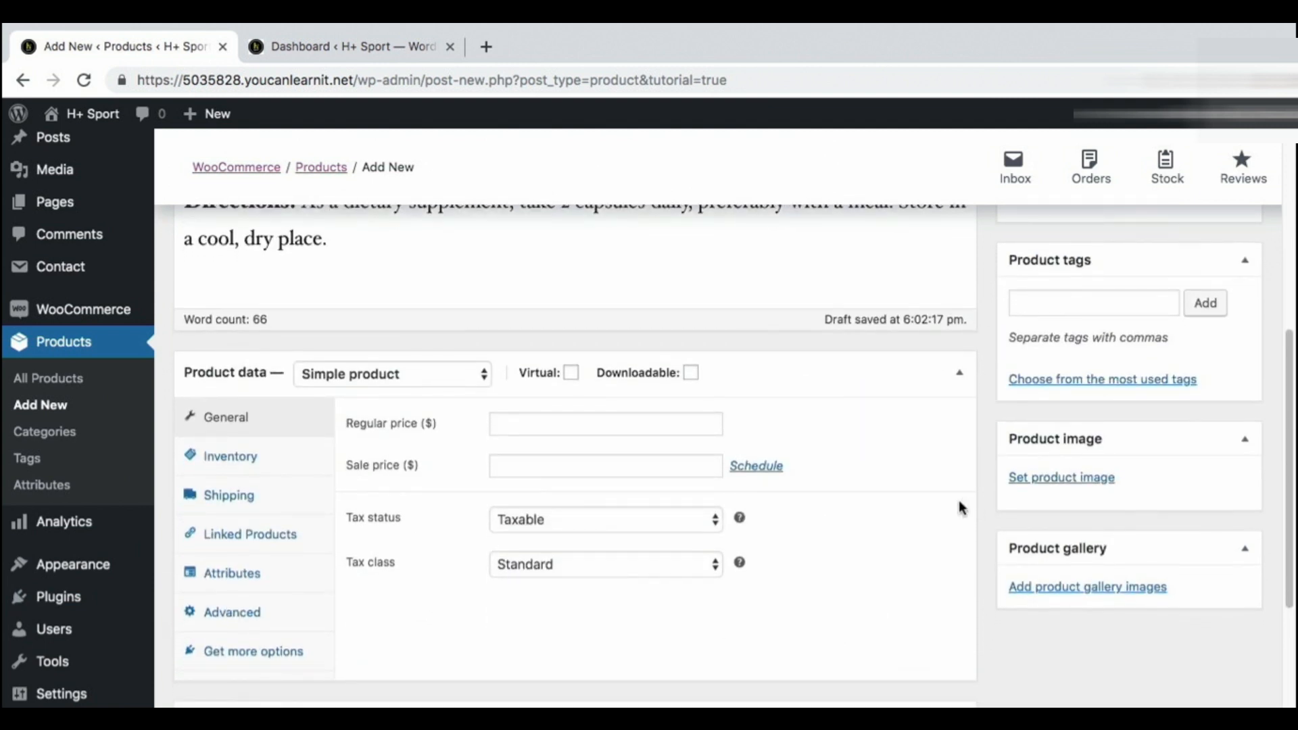
click(375, 374)
click(374, 372)
click(397, 372)
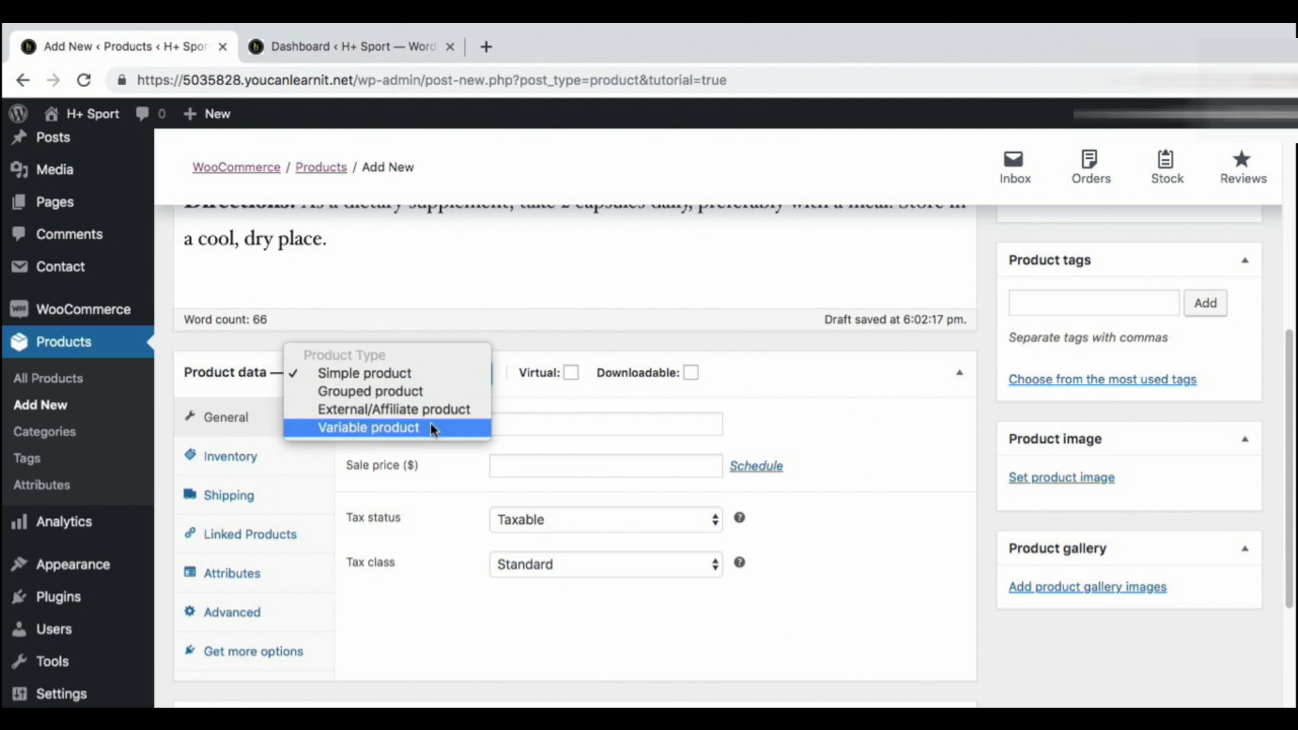
click(420, 373)
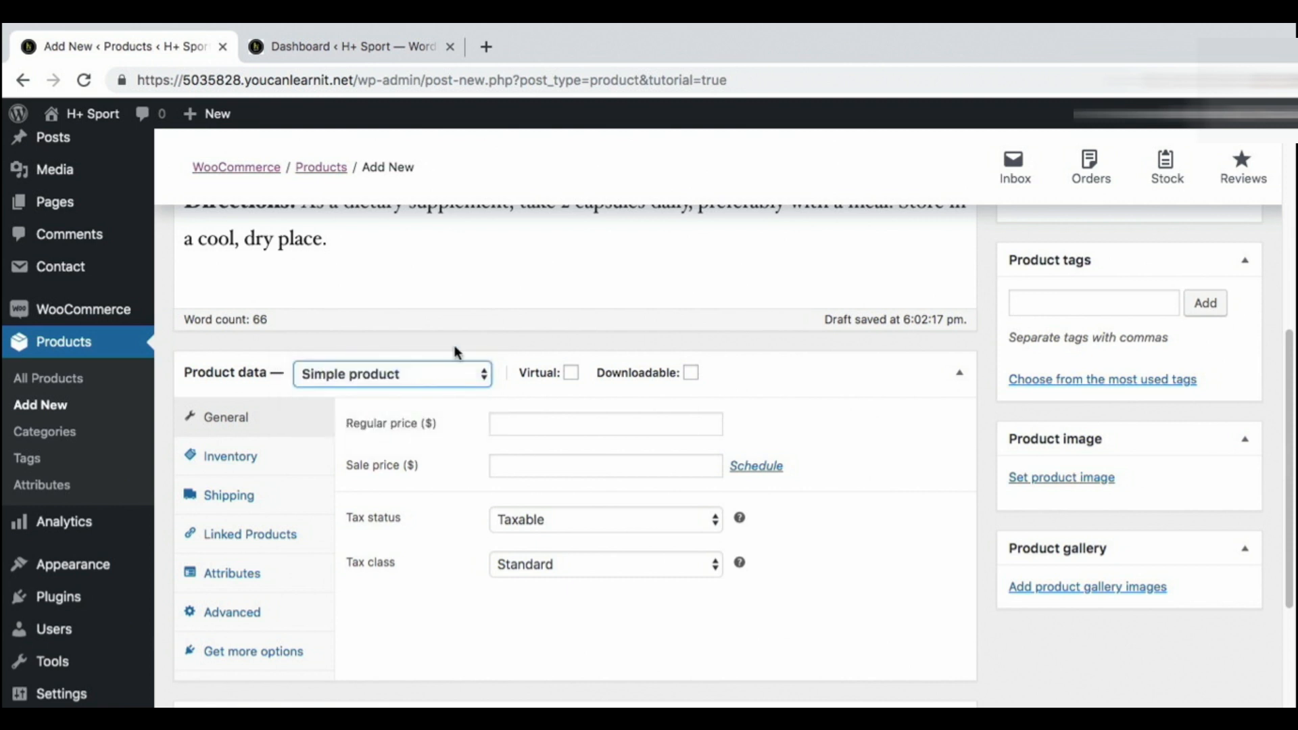
mouse_move(529, 371)
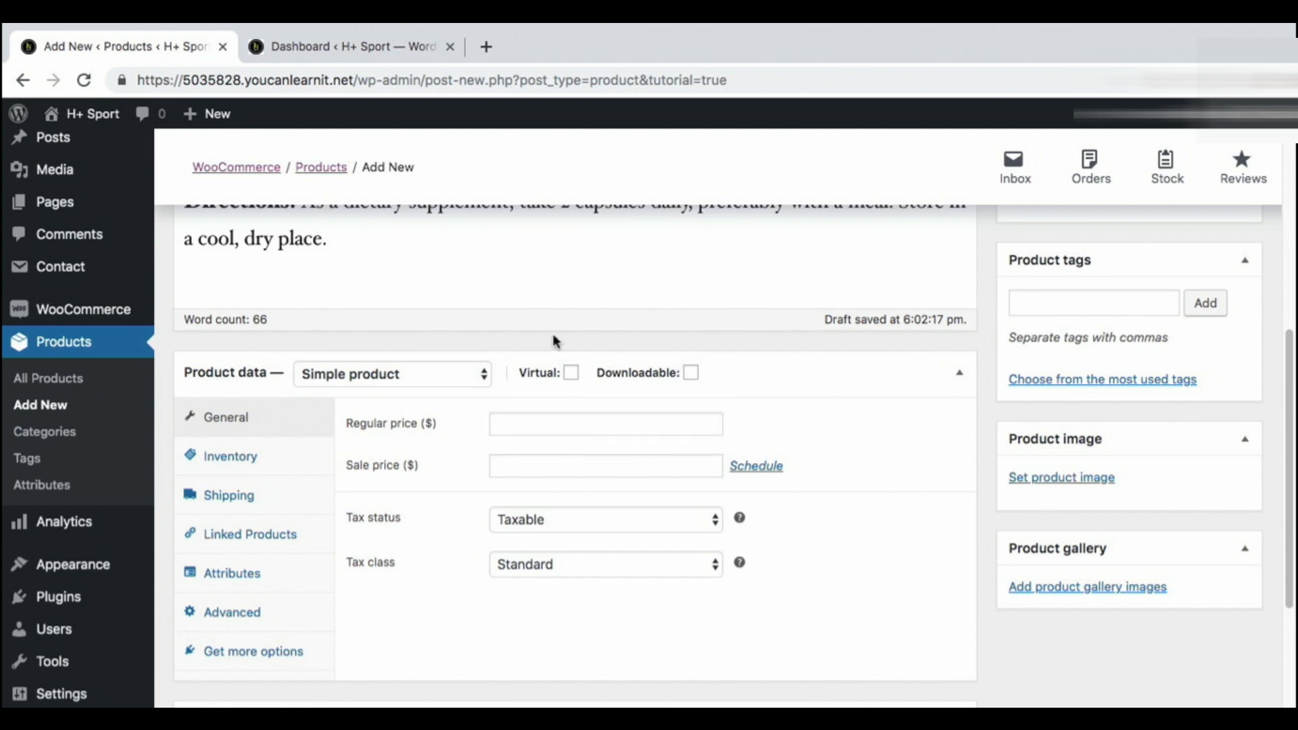
Set the regular price to 12.00 dollars and publish the product.
click(499, 424)
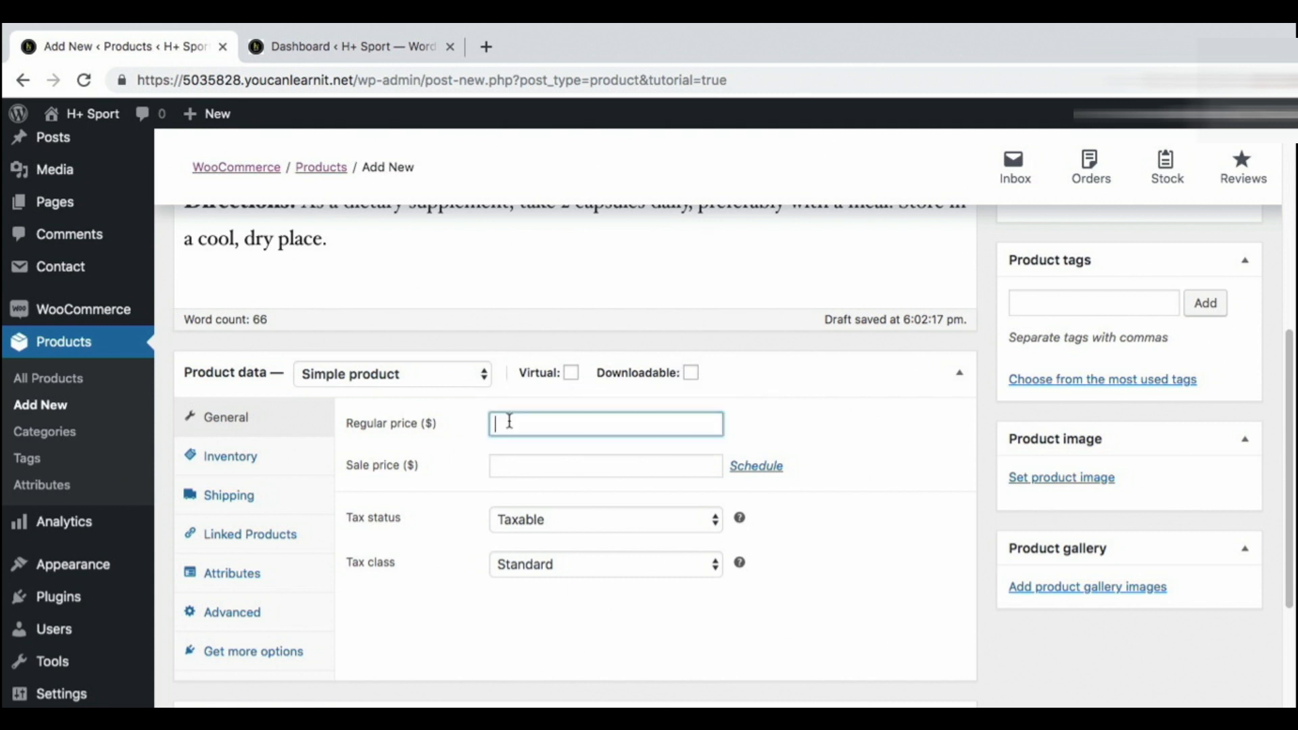
text(12.00)
click(882, 420)
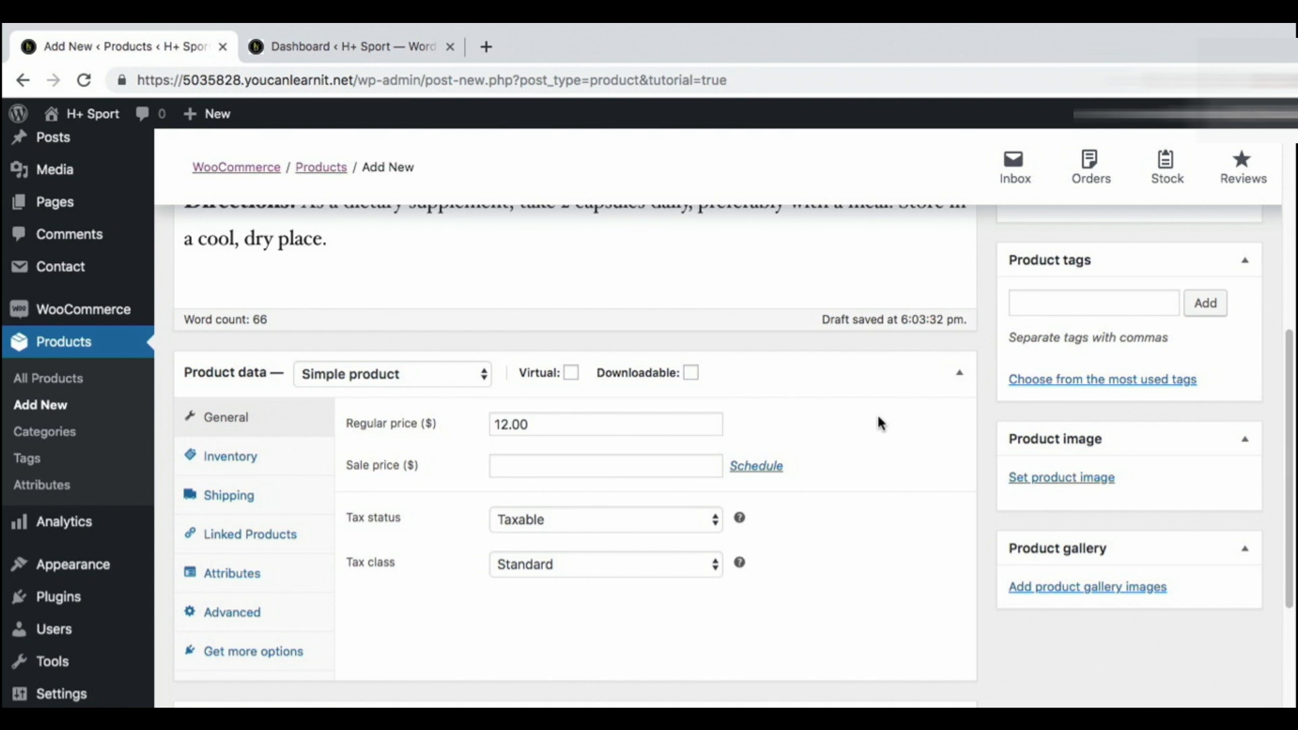
scroll(851, 422, up, 10)
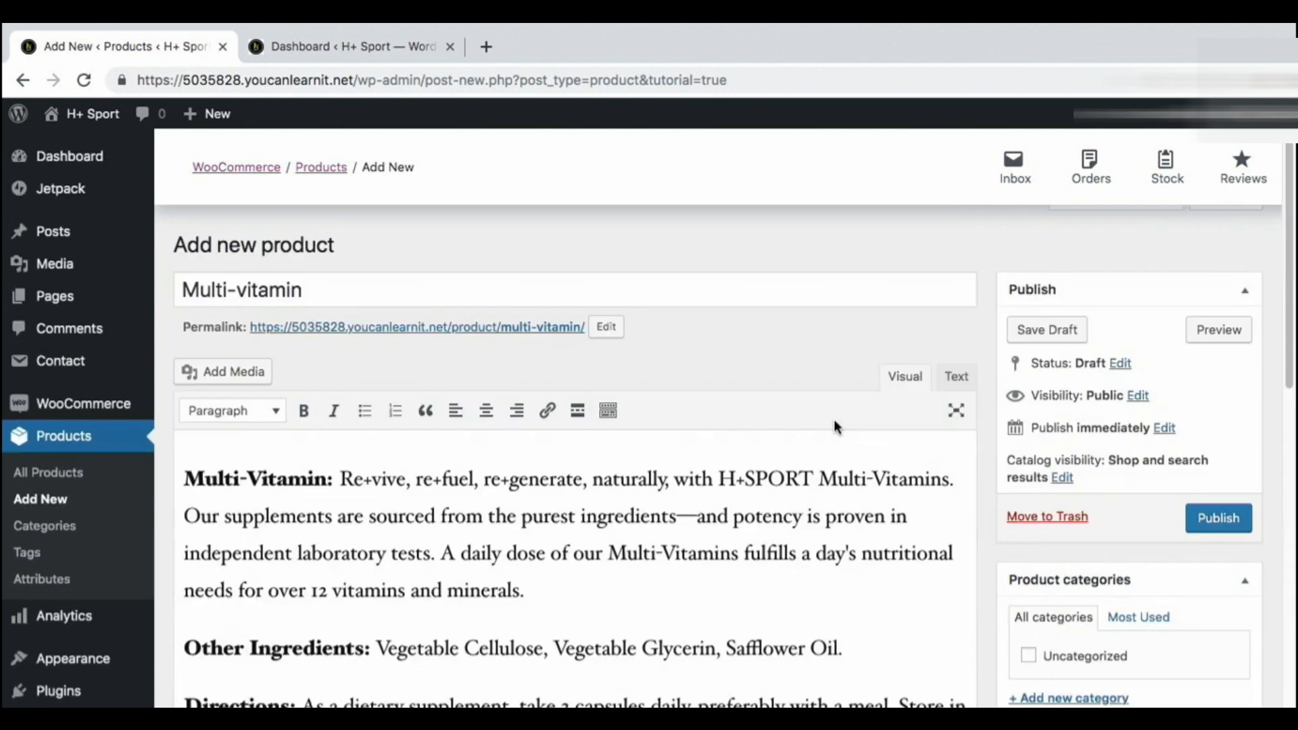
click(1237, 544)
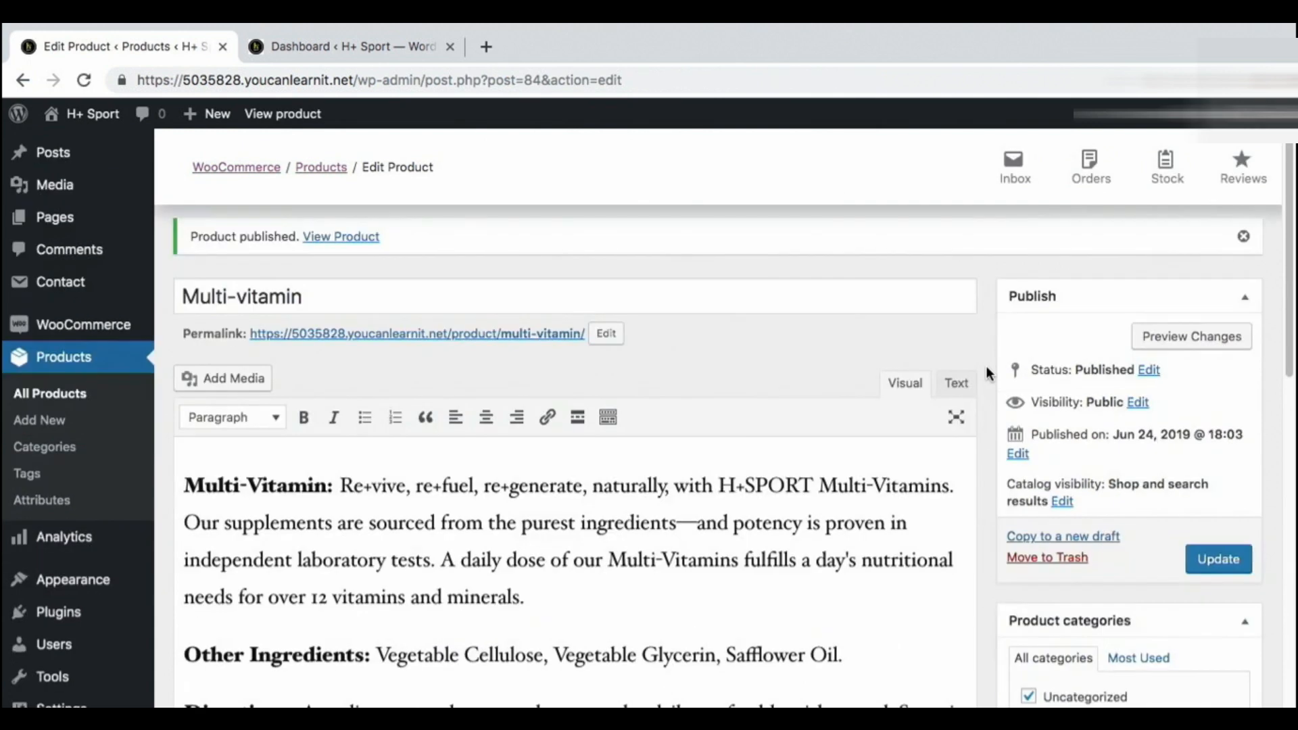
Open the published product's store page in a new browser tab and switch to it.
right_click(341, 240)
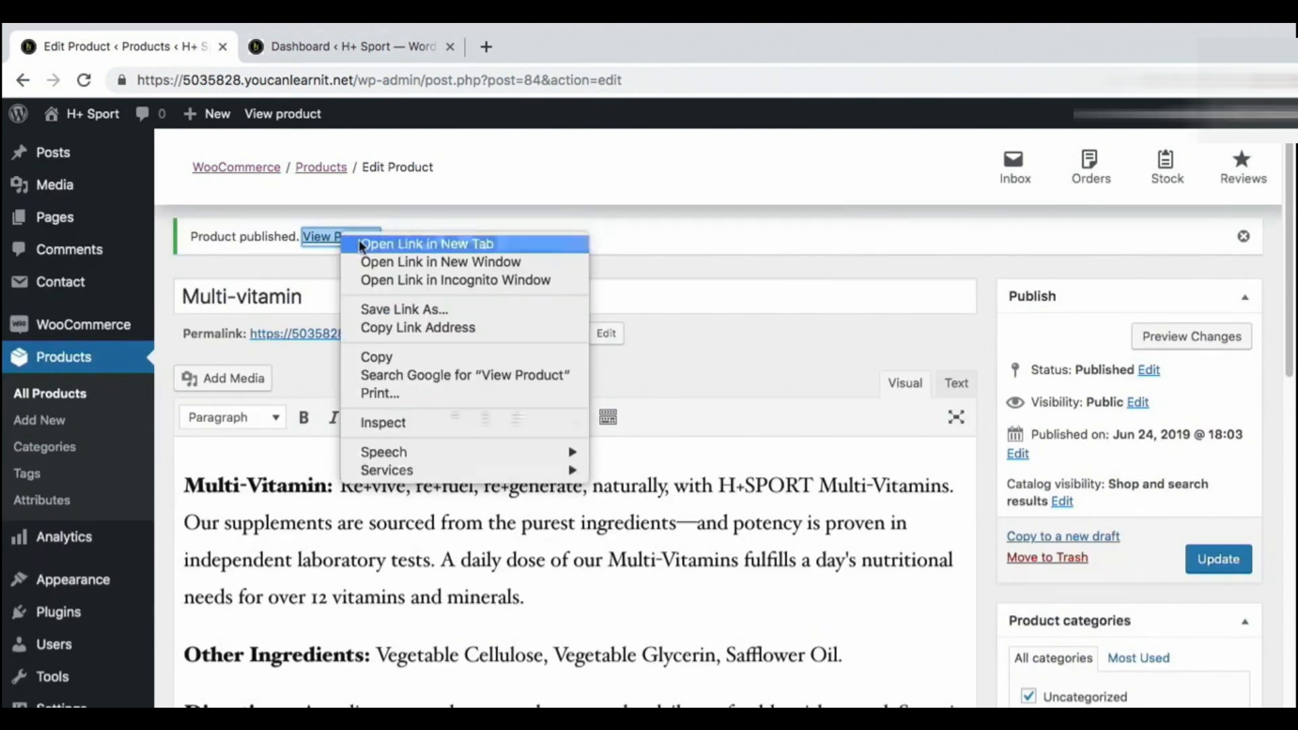
click(358, 242)
click(347, 43)
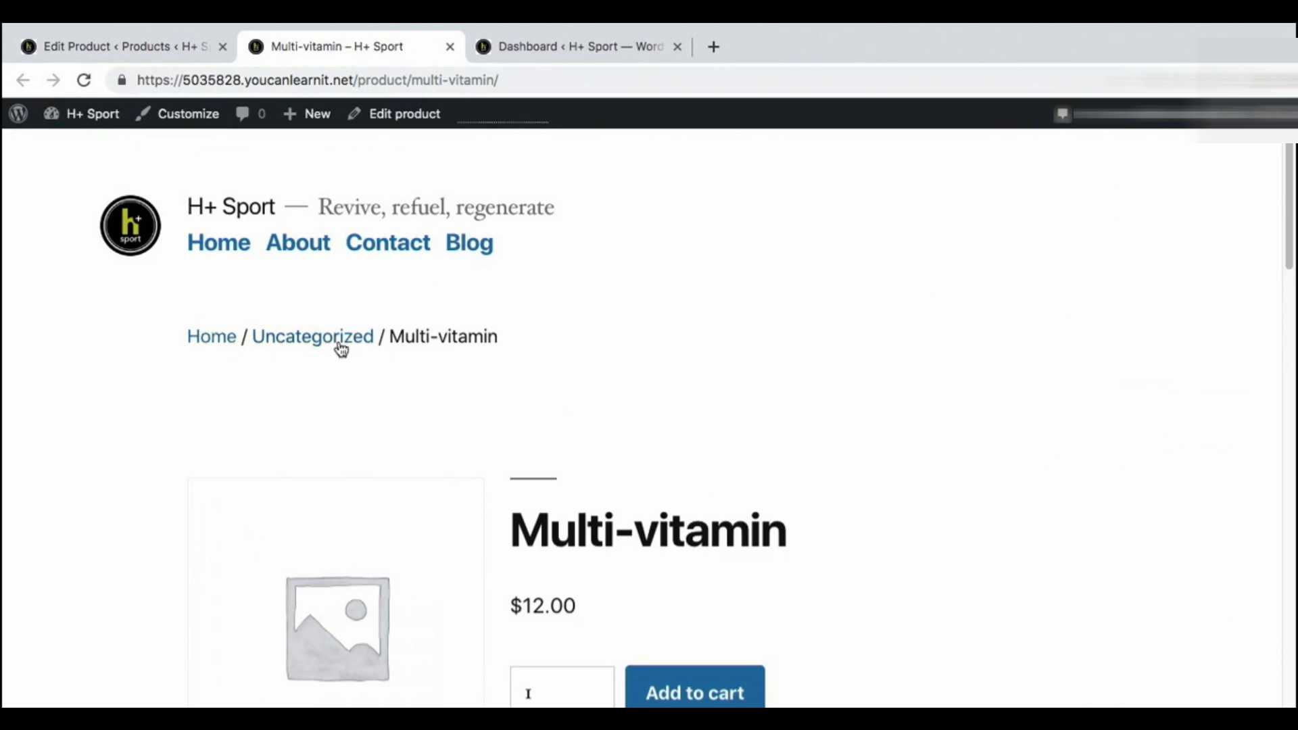
Examine the store page's product image area, price, add-to-cart section, category and full description.
scroll(428, 338, down, 3)
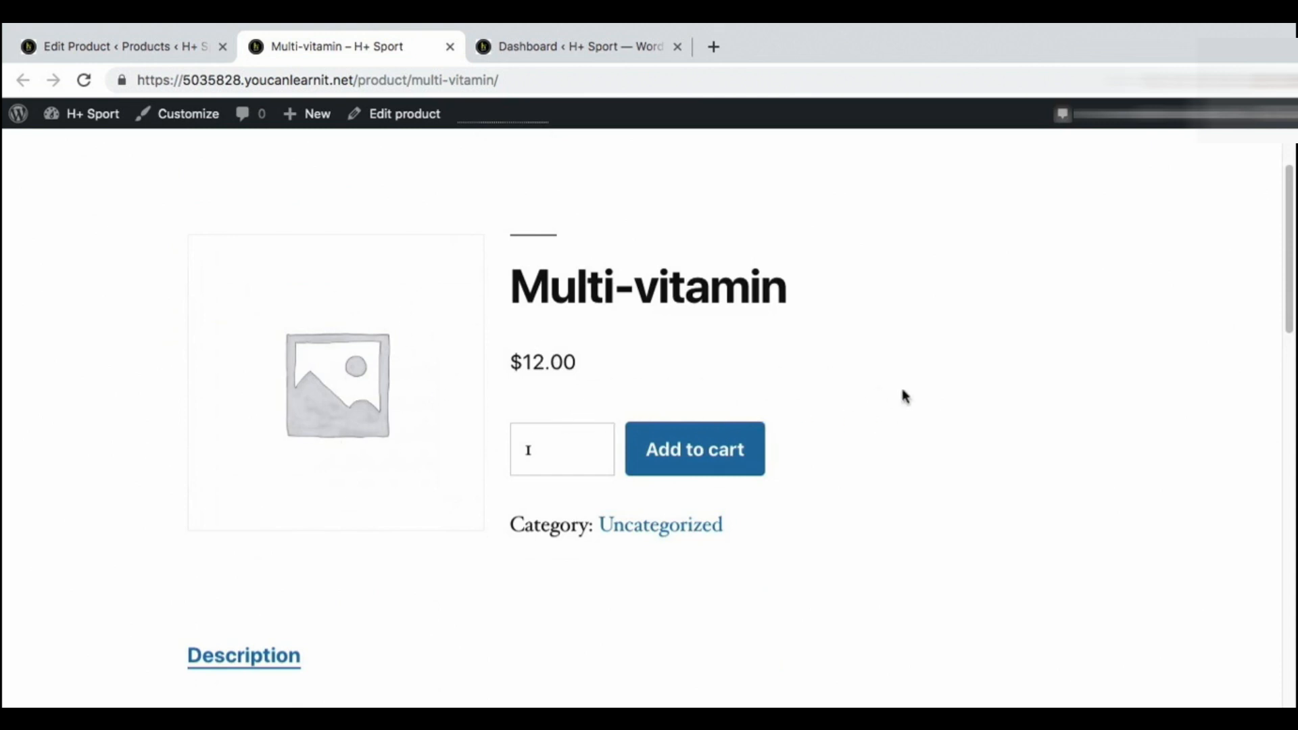
scroll(831, 411, down, 1)
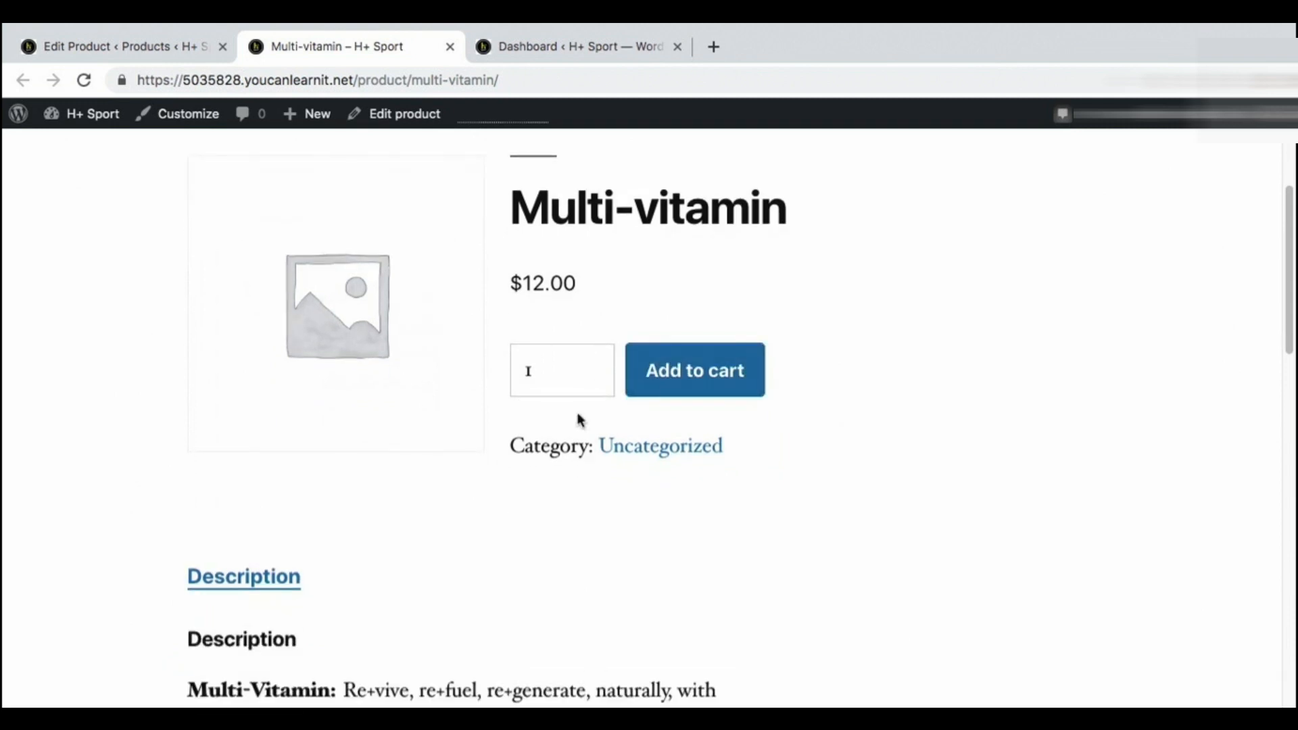
scroll(683, 380, down, 5)
scroll(681, 376, down, 3)
scroll(681, 376, up, 3)
scroll(405, 304, down, 1)
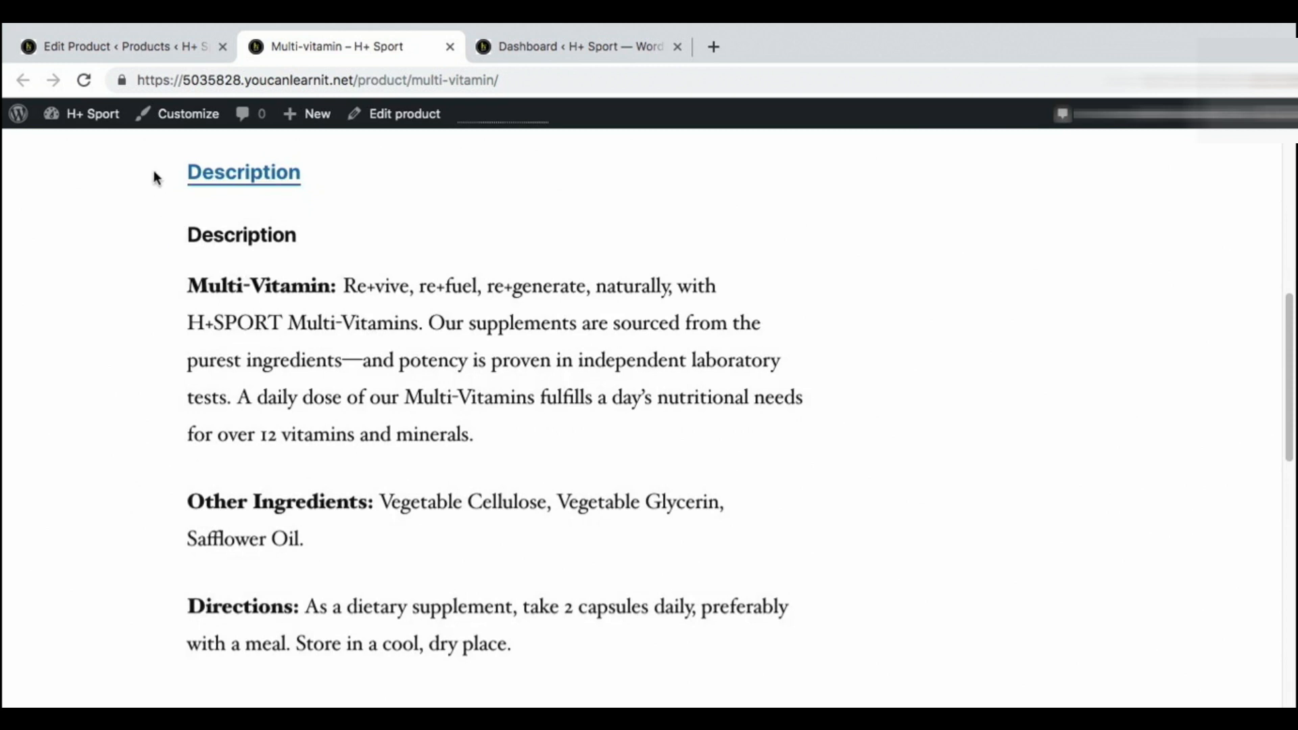
scroll(588, 358, up, 6)
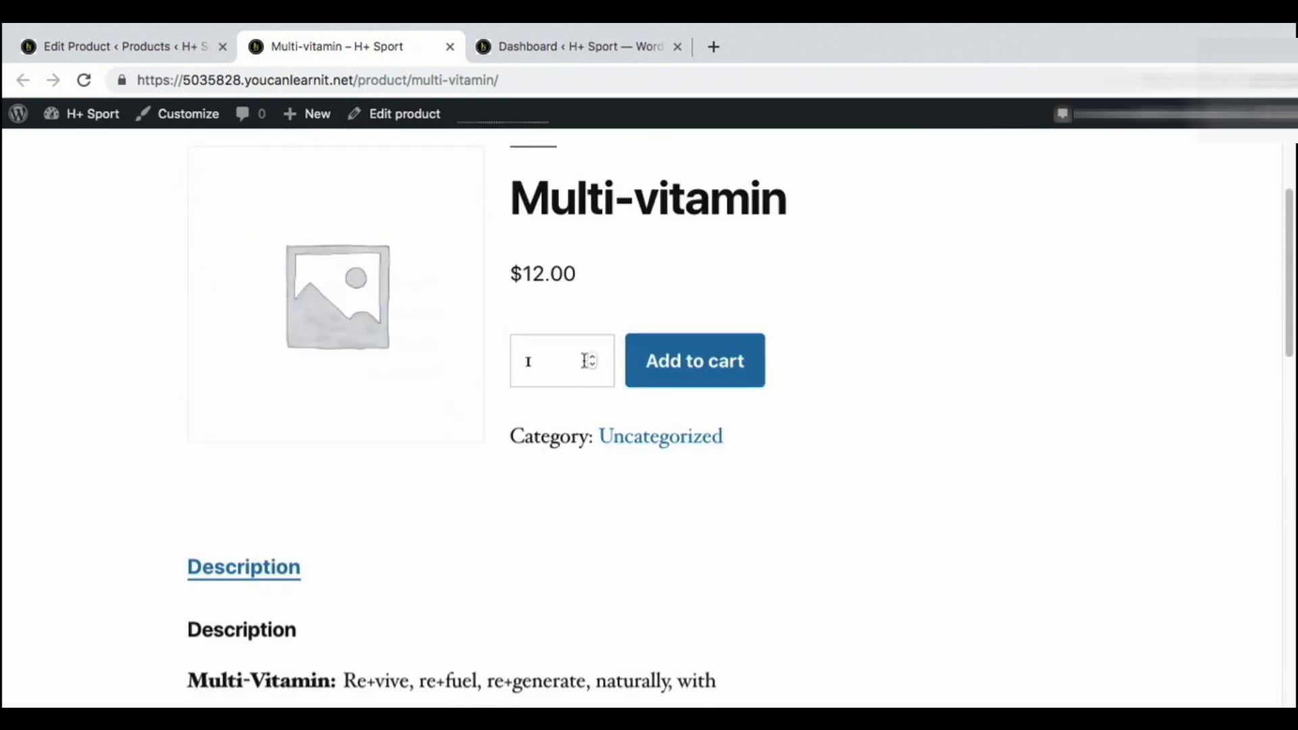
scroll(553, 444, down, 8)
scroll(562, 440, up, 3)
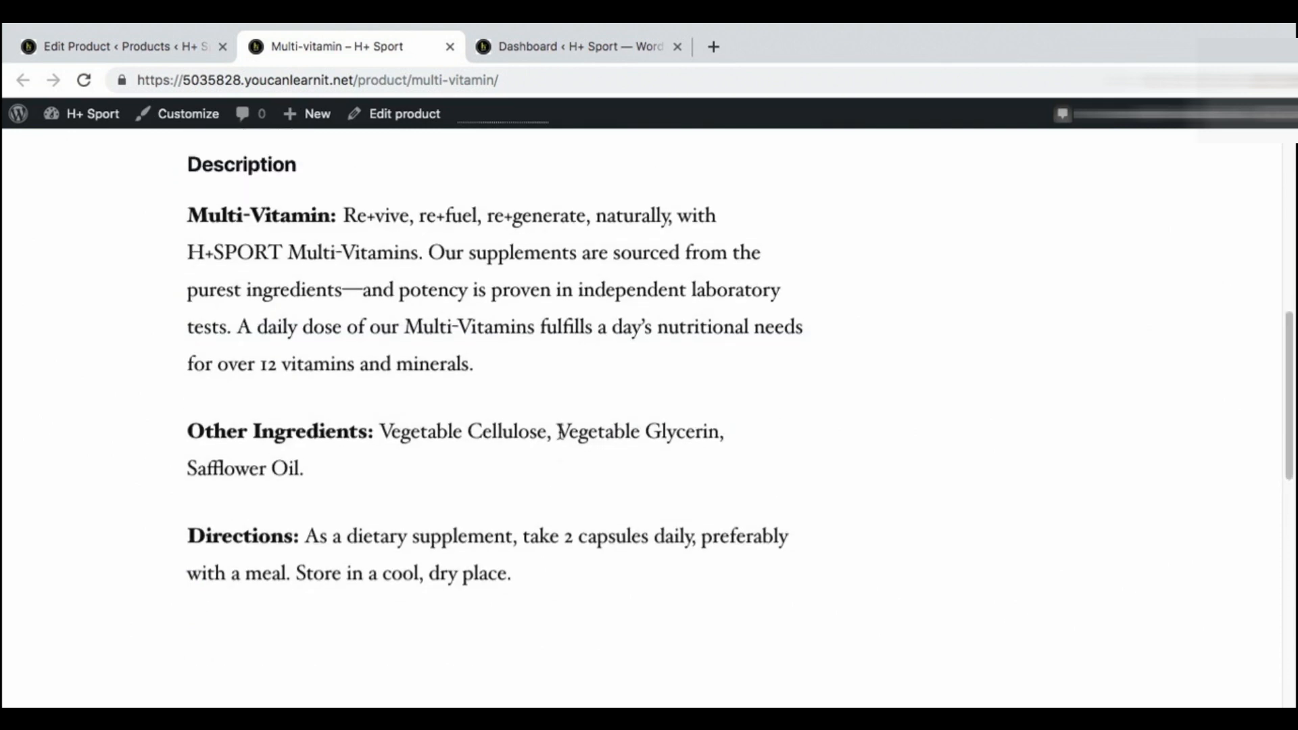
scroll(564, 435, up, 10)
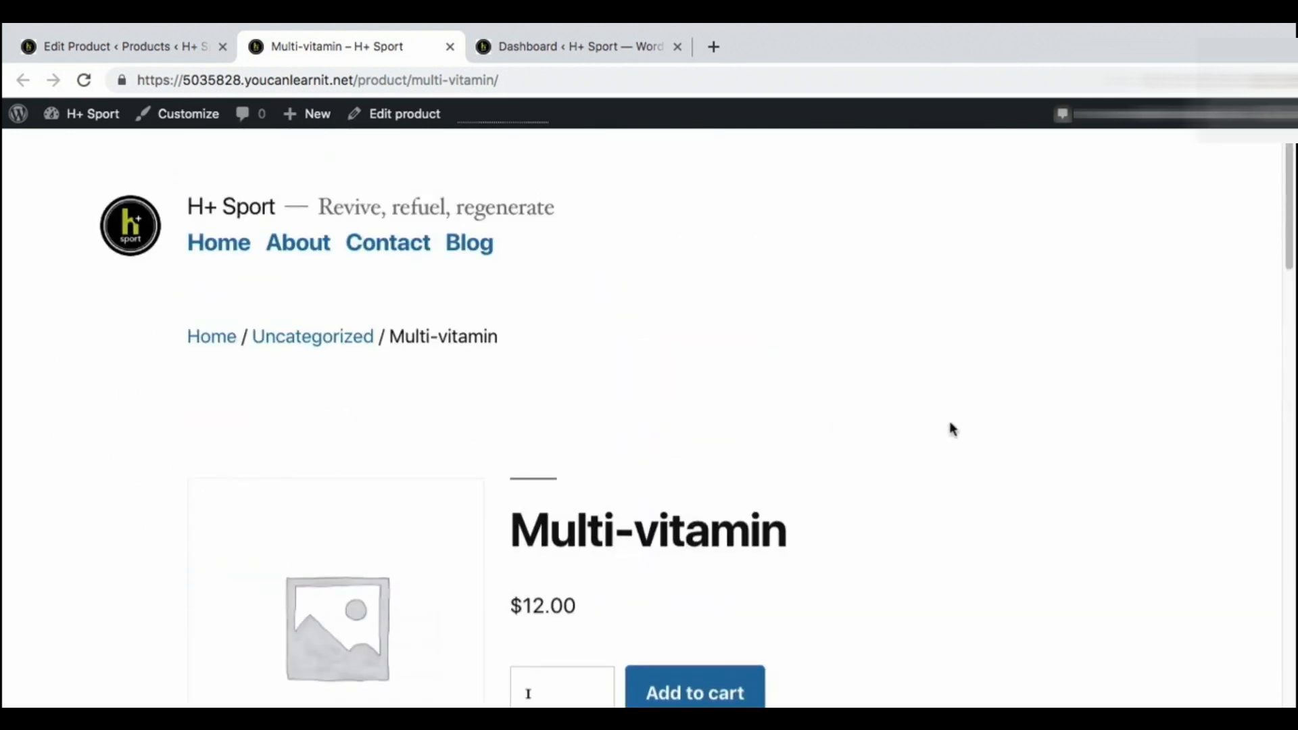
scroll(949, 464, down, 2)
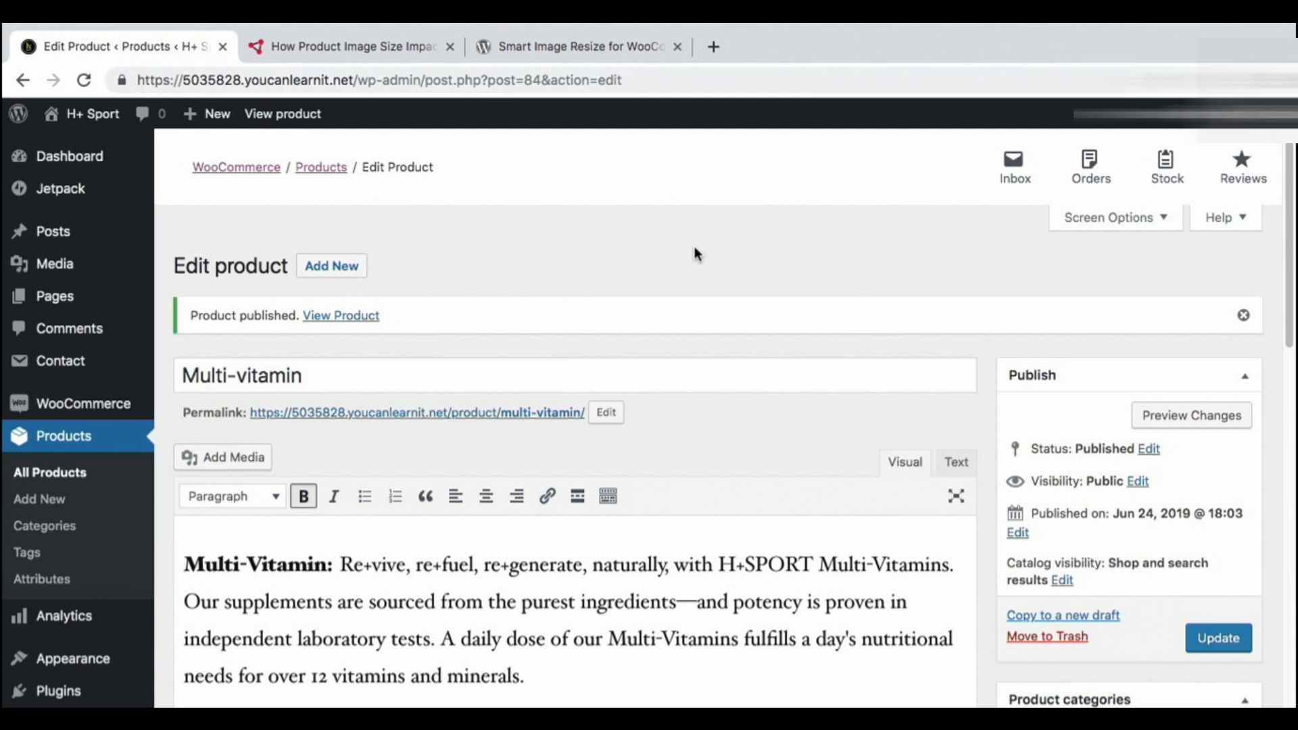
Examine the CXL article on how product image size impacts value perception, including its results summary and study setup.
click(397, 45)
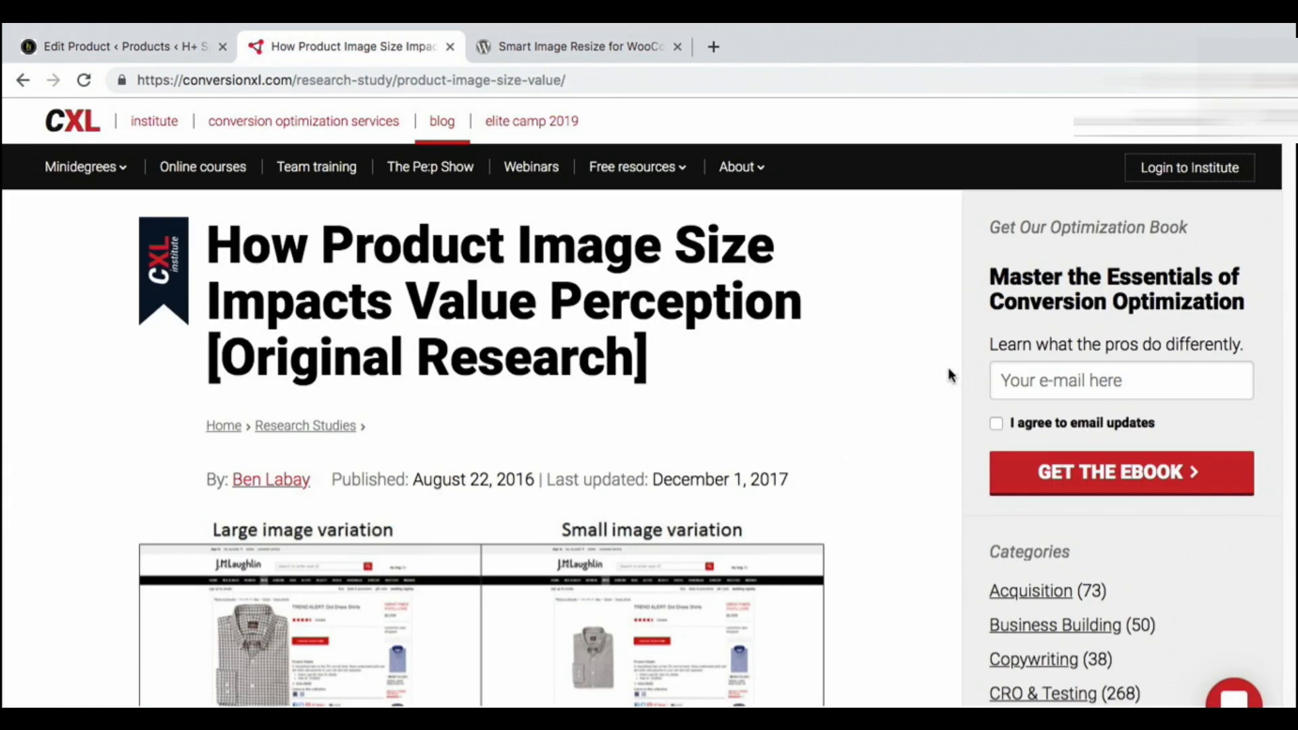
scroll(948, 367, down, 4)
scroll(948, 374, down, 2)
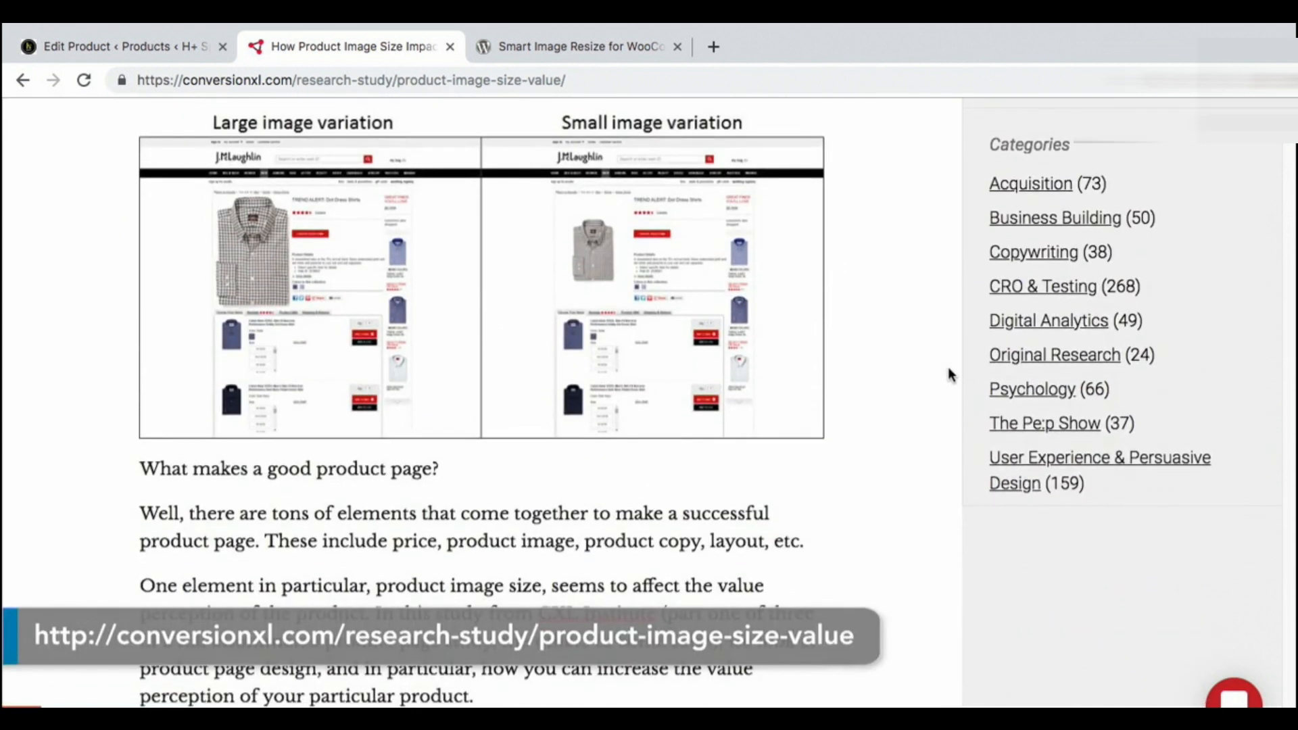
scroll(951, 374, down, 4)
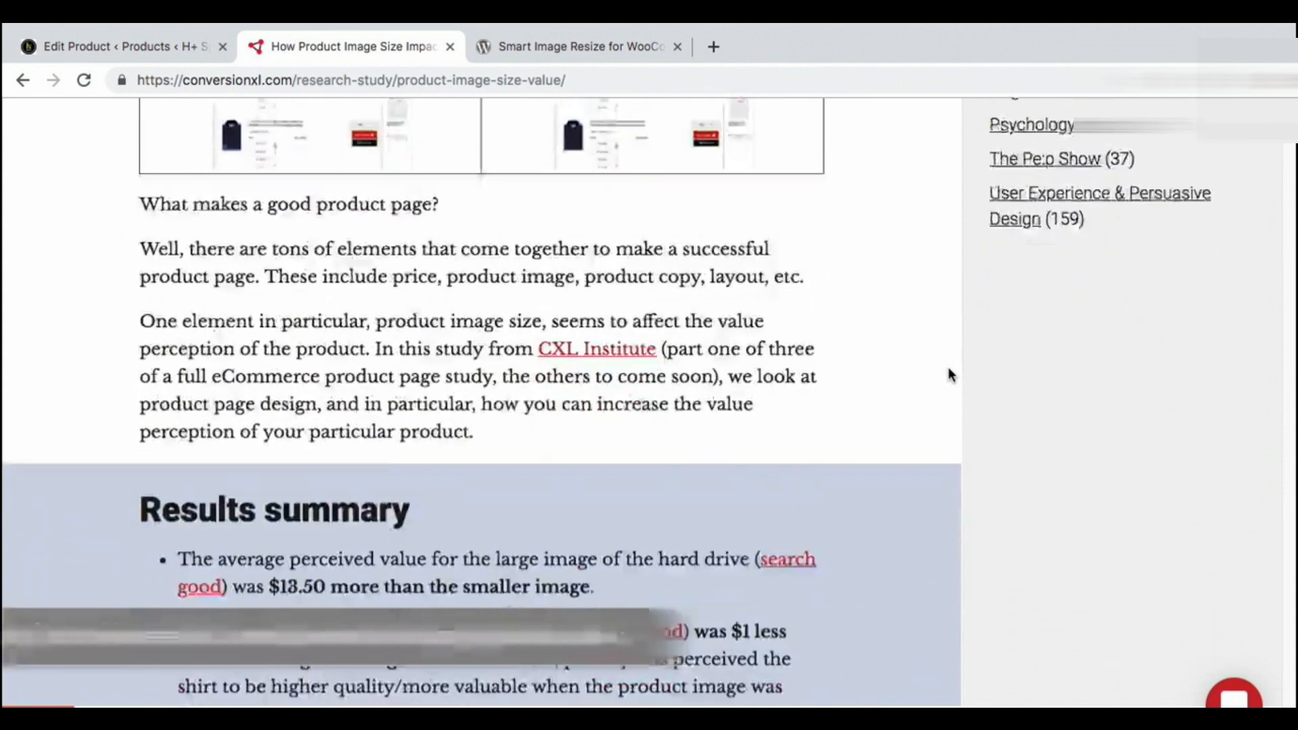
scroll(950, 374, down, 2)
scroll(950, 374, down, 4)
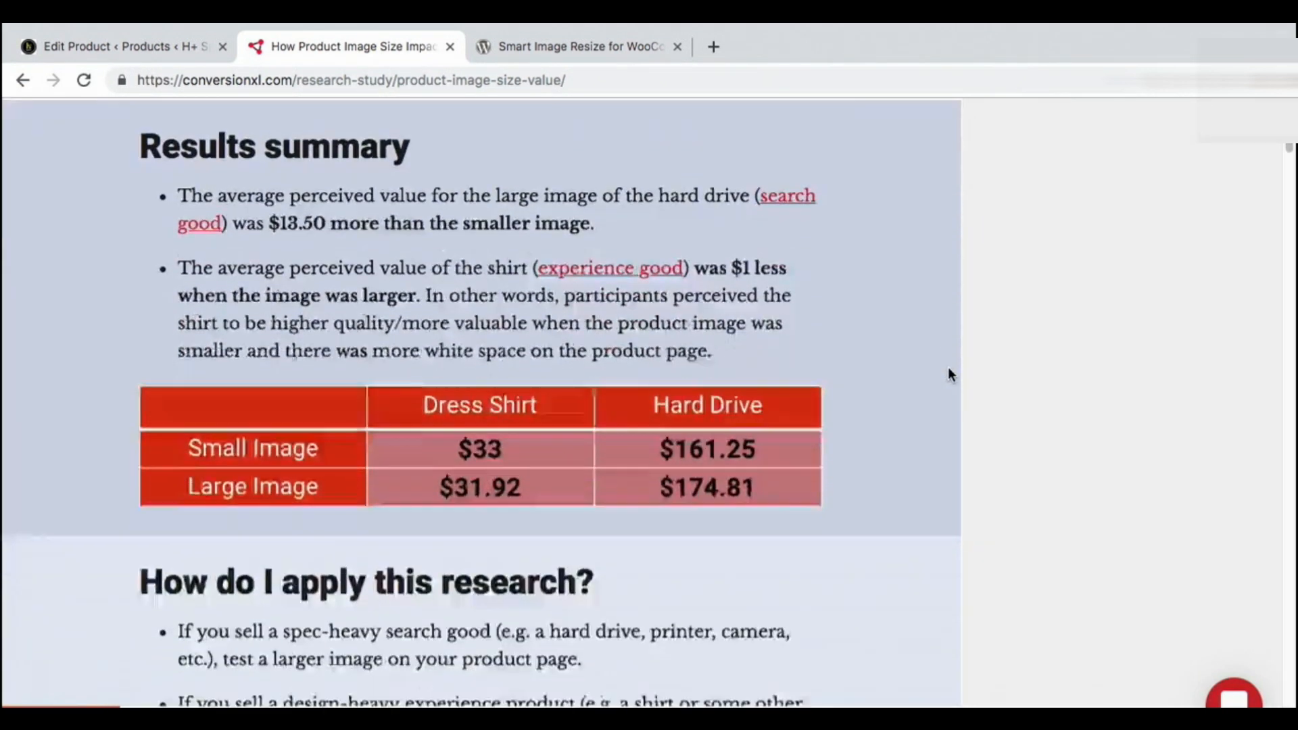
scroll(950, 372, down, 5)
scroll(949, 371, down, 8)
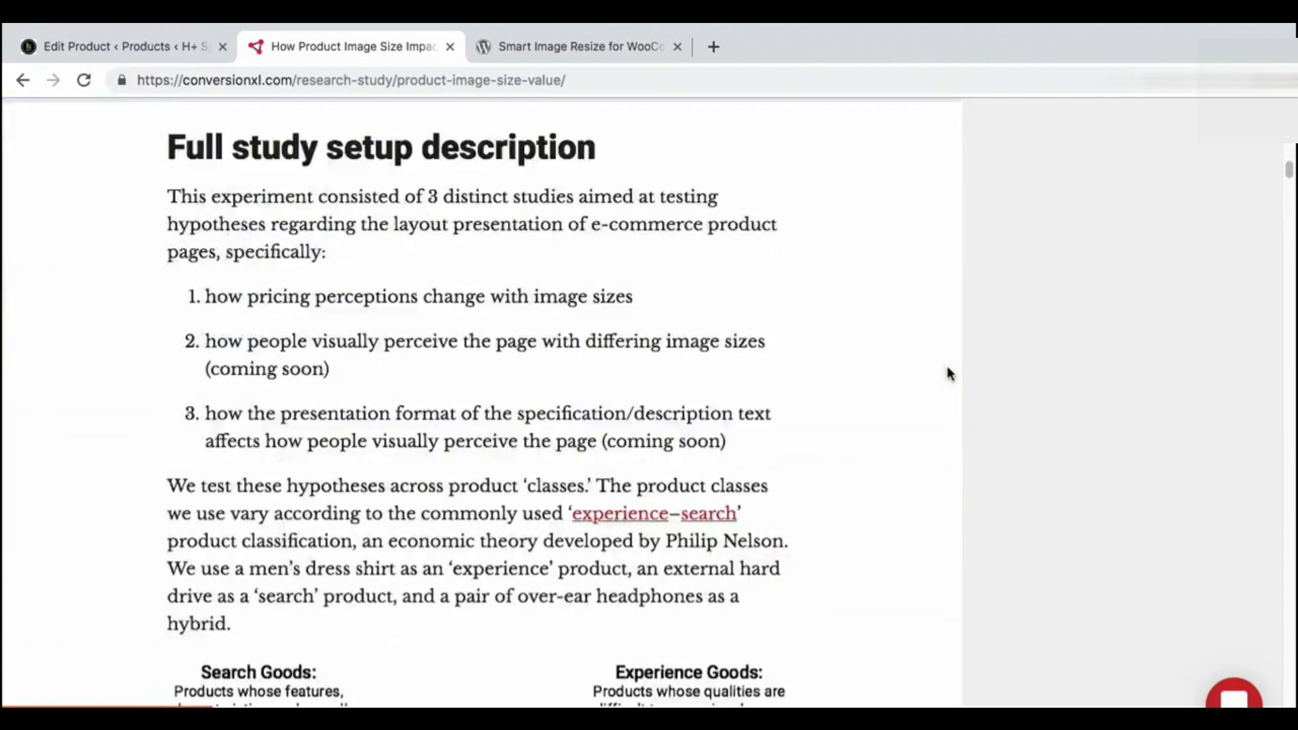
scroll(950, 374, down, 12)
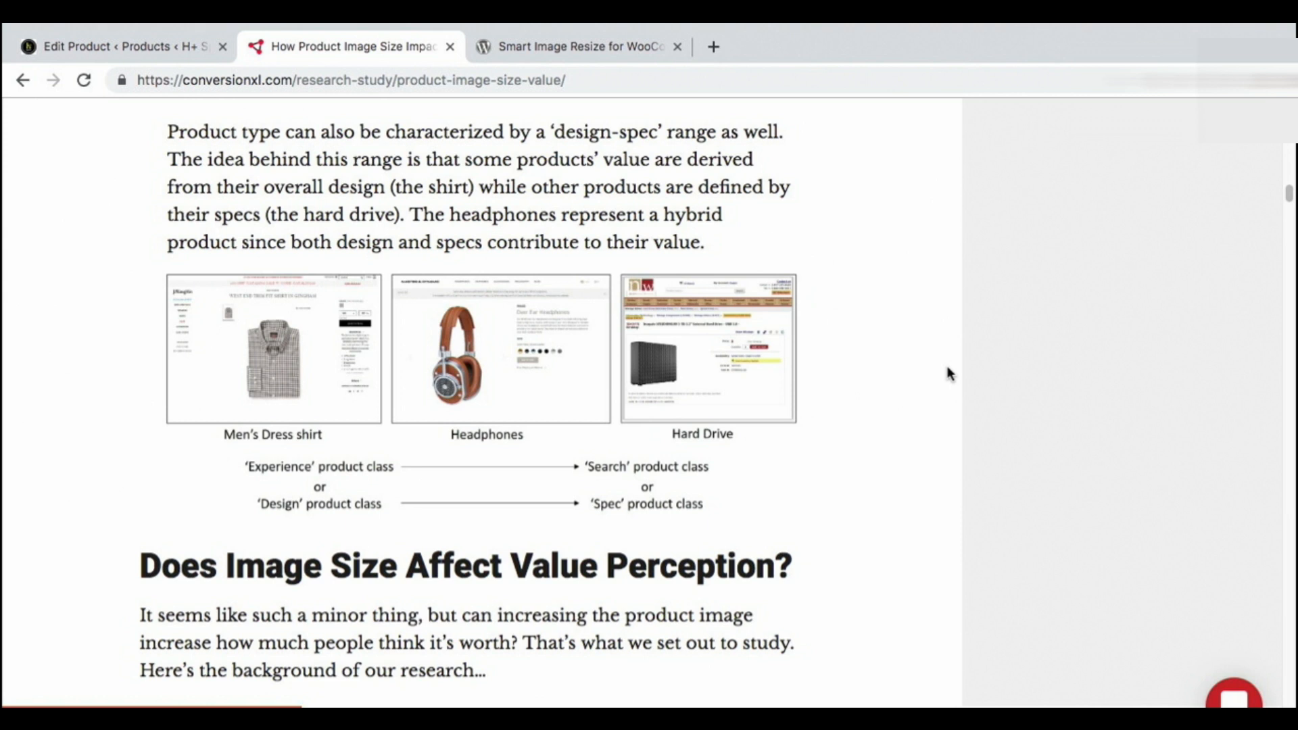
scroll(949, 372, up, 15)
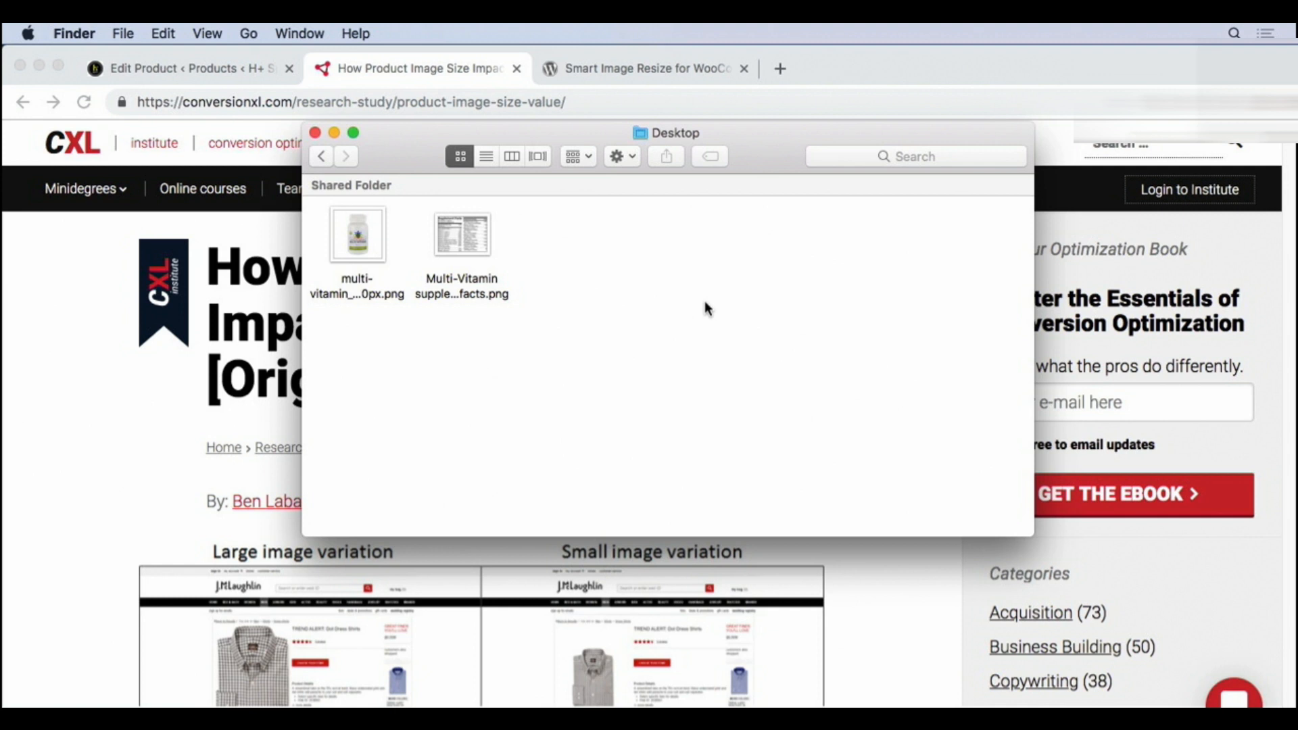
Rename the Multi-vitamin bottle image file on the Desktop as multi-vitamin.png.
click(360, 238)
key(Return)
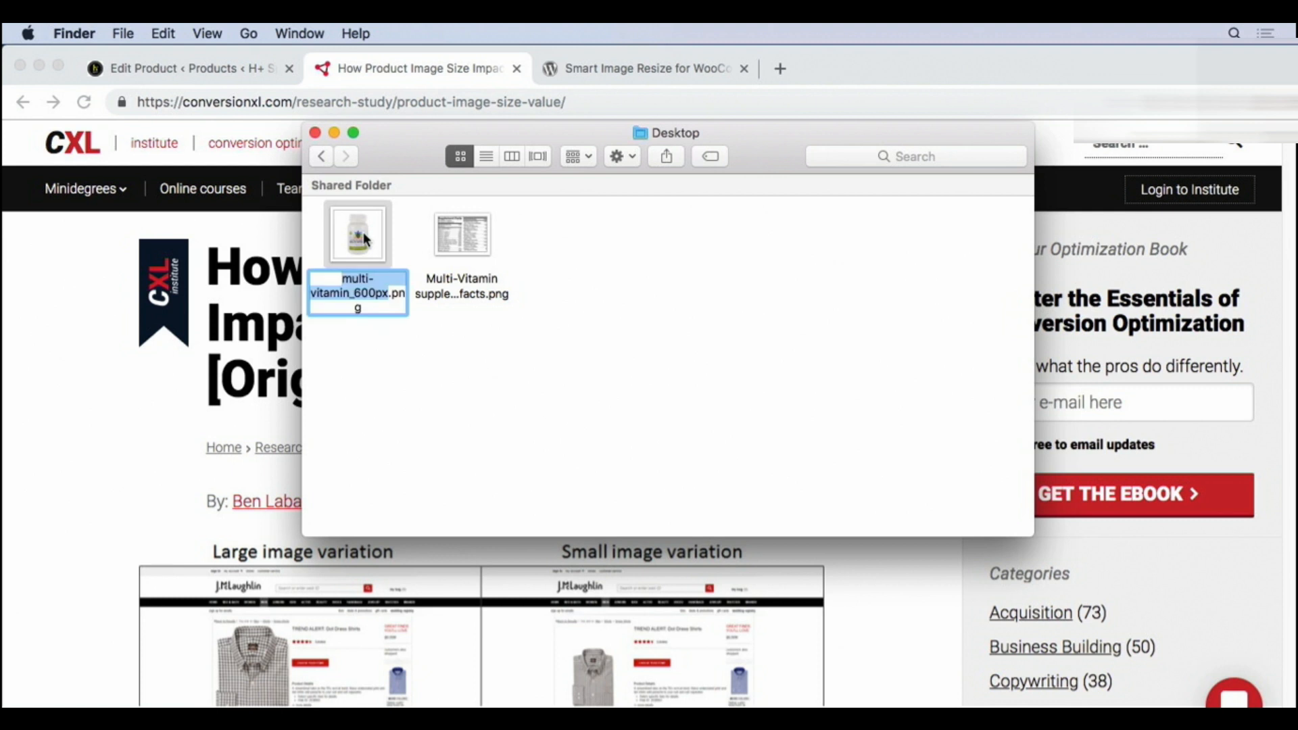
key(Right)
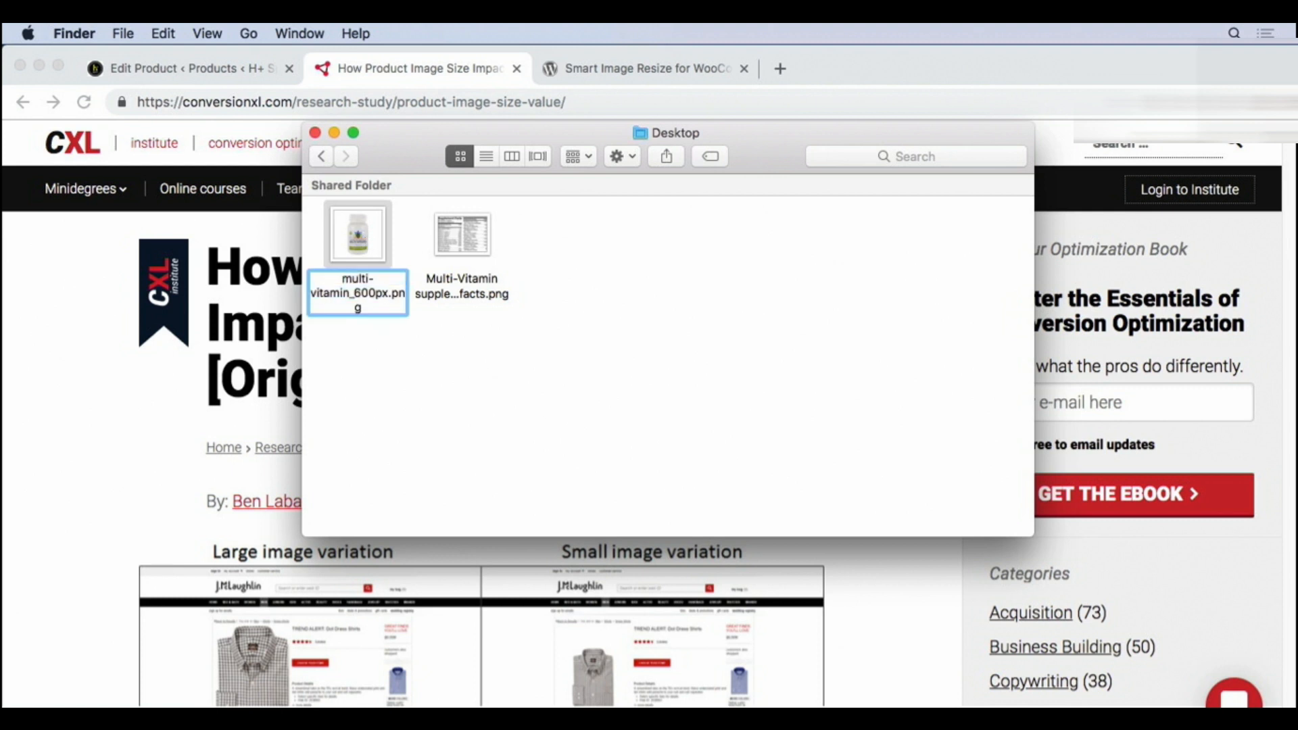
key(BackSpace)
key(BackSpace)
key(BackSpace)
key(BackSpace)
key(BackSpace)
key(BackSpace)
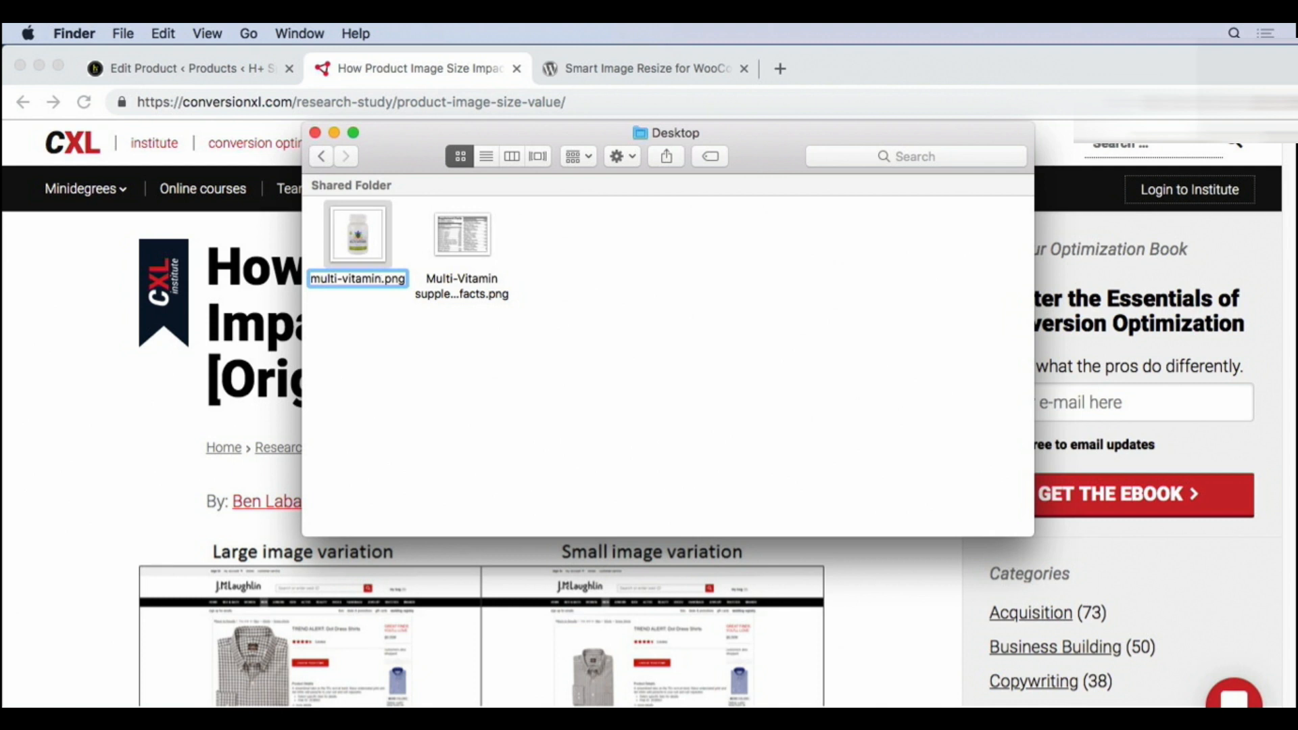
key(Left)
key(Left)
key(Left)
key(Left)
key(Left)
key(Left)
key(Left)
text(IMG12345)
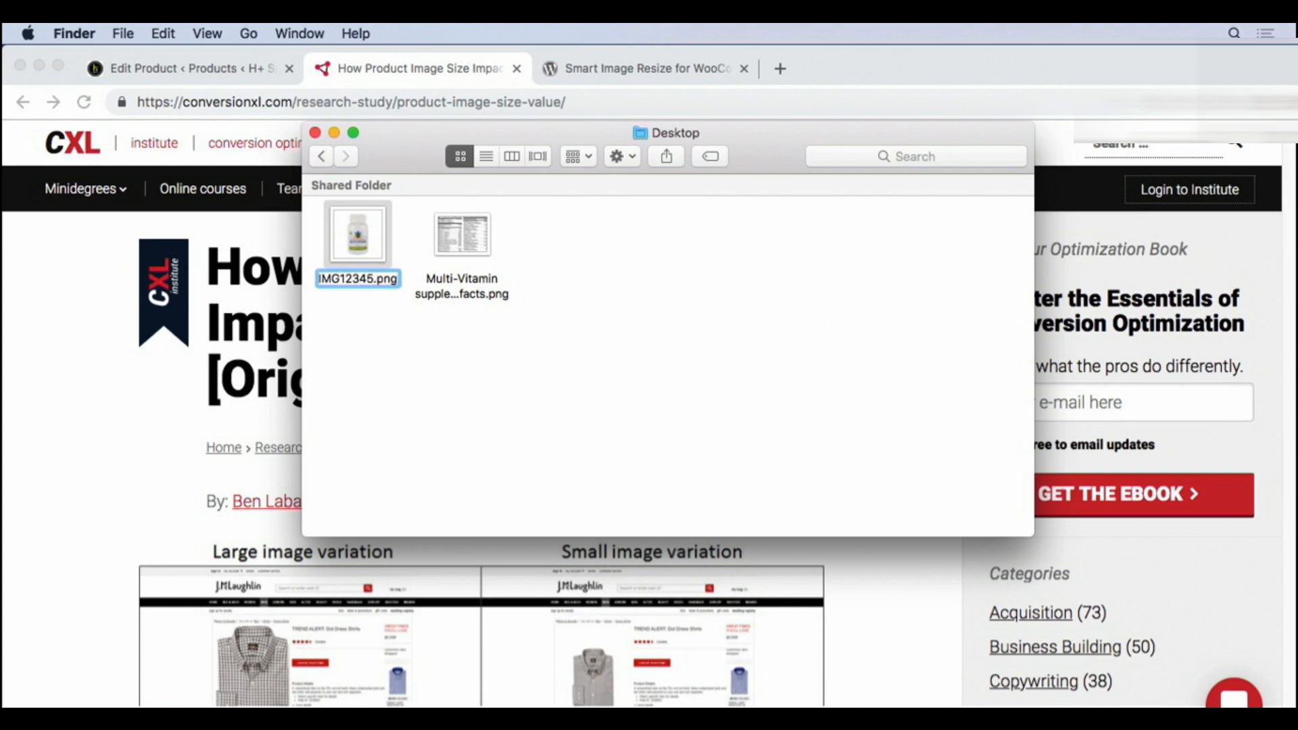
key(Escape)
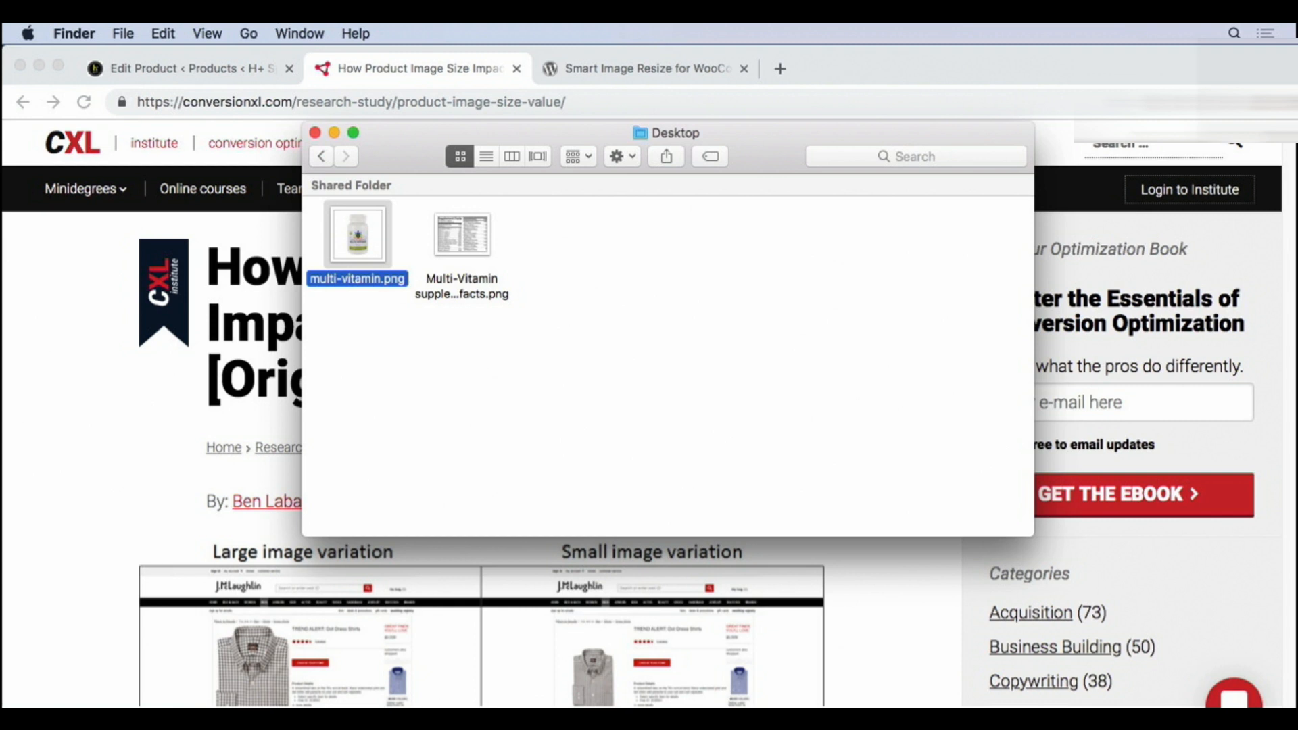
Return to the Multi-vitamin product's edit page and move the Product image box directly below the Publish box.
click(78, 323)
click(184, 75)
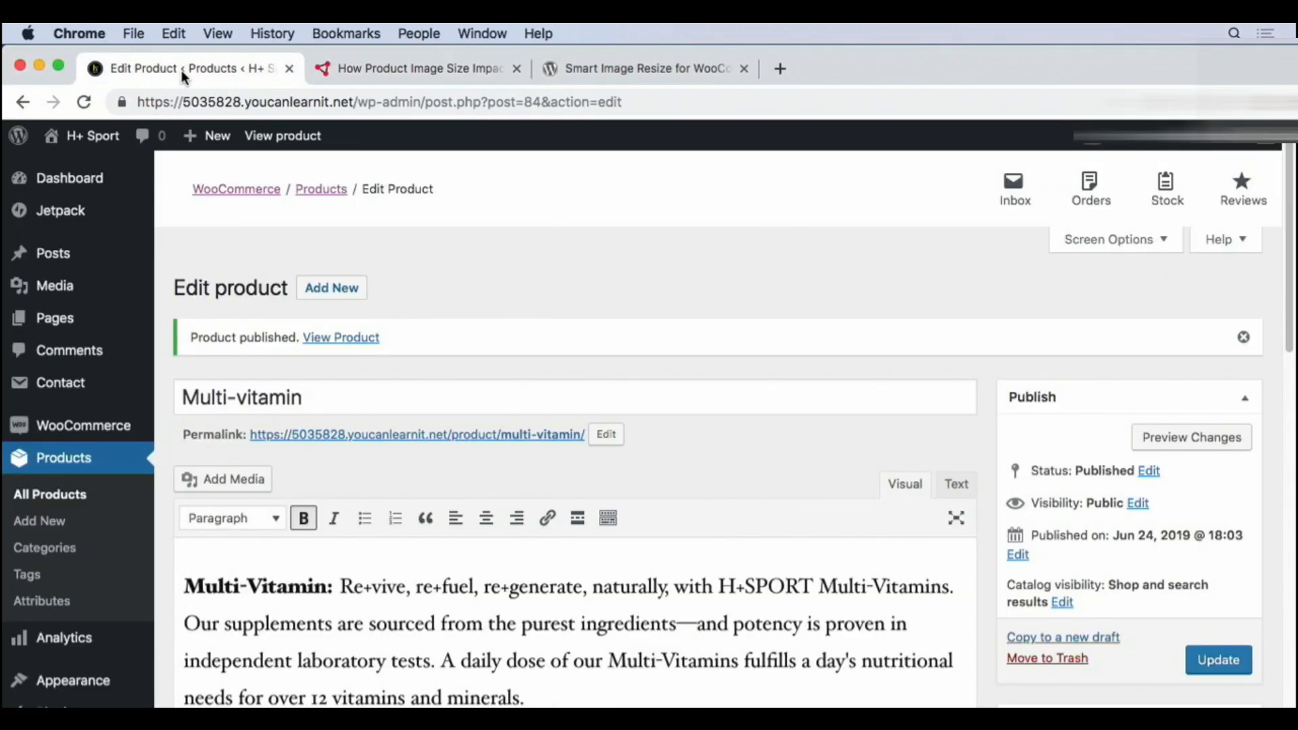
scroll(960, 411, down, 5)
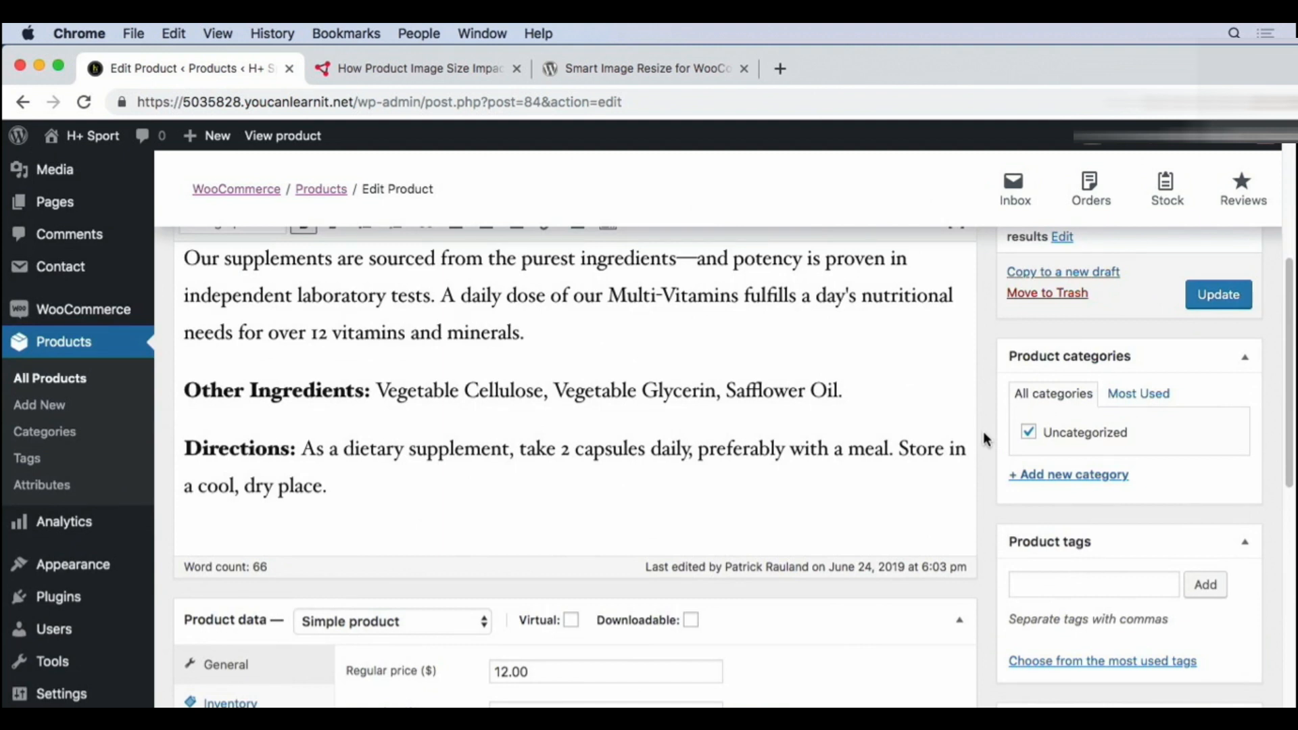
scroll(987, 441, down, 3)
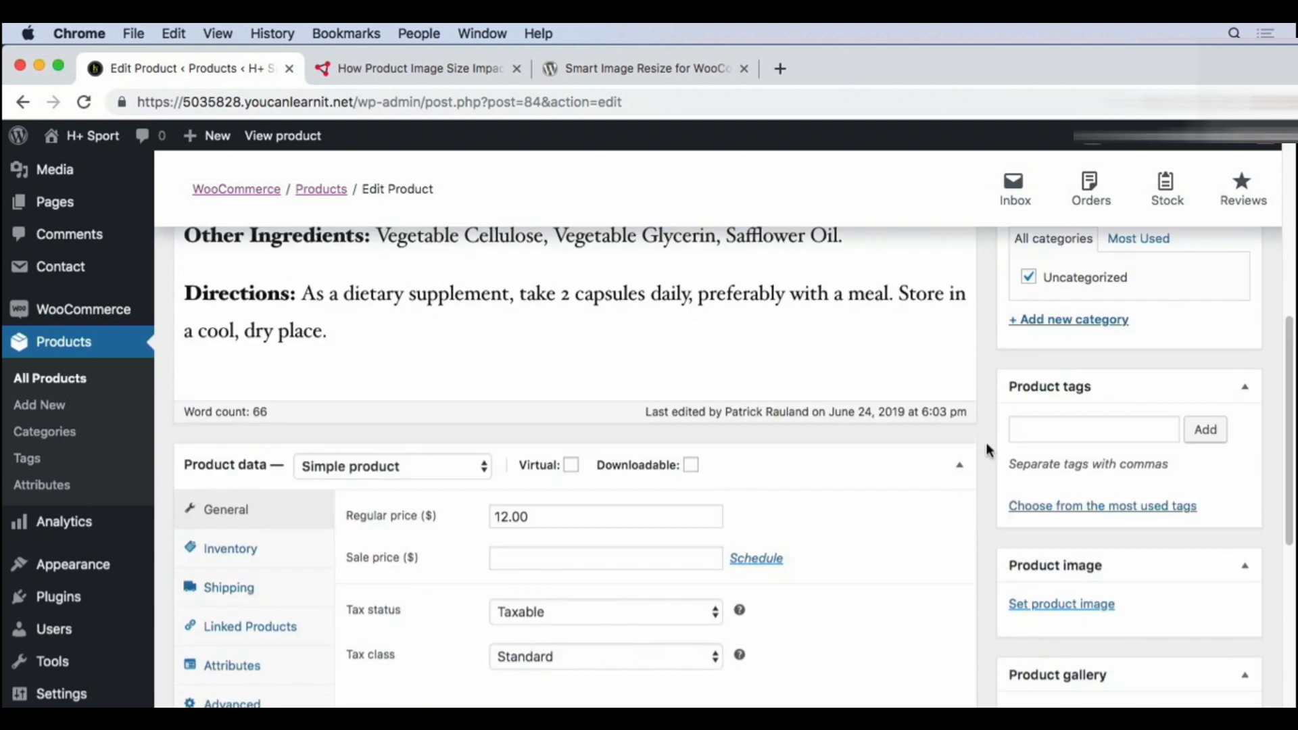
drag(1080, 566, 1078, 399)
scroll(1076, 411, up, 5)
drag(1046, 631, 985, 449)
Move the Product gallery box directly below the Product image box, above Product categories.
scroll(983, 444, down, 5)
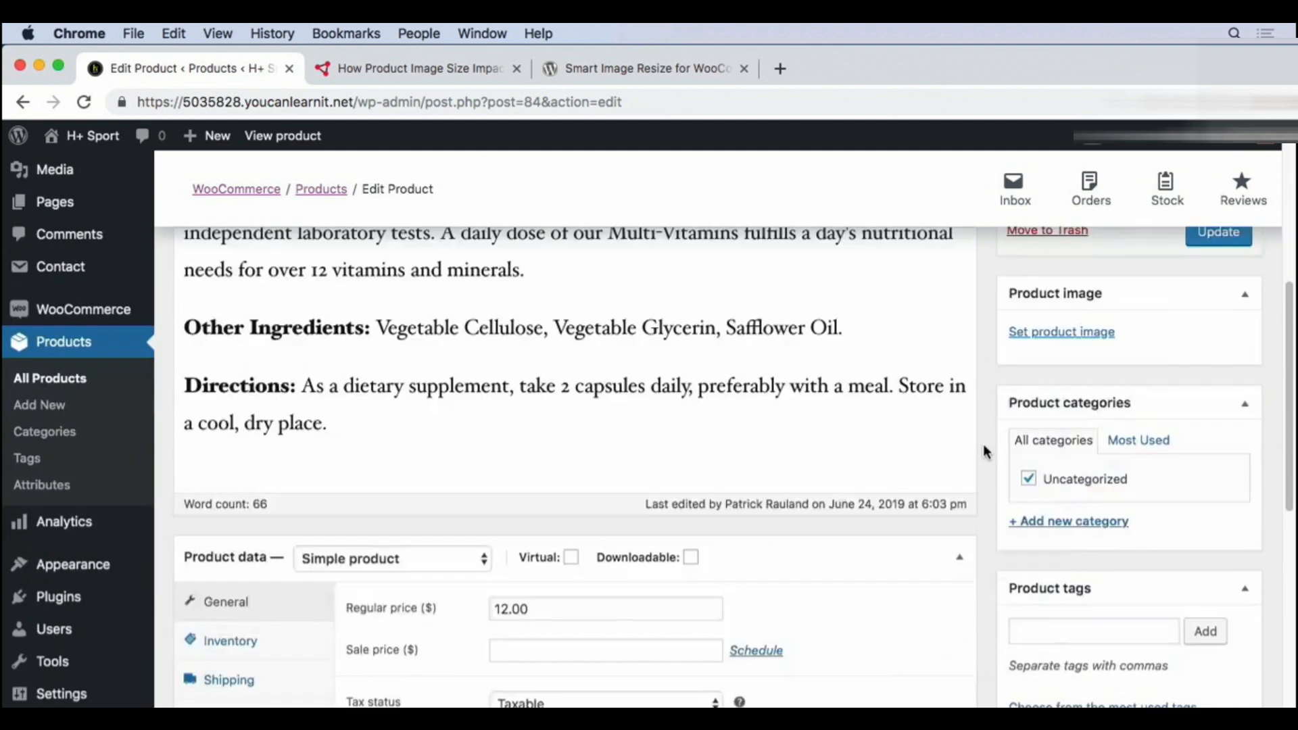
drag(1042, 612, 1037, 443)
scroll(1042, 445, up, 2)
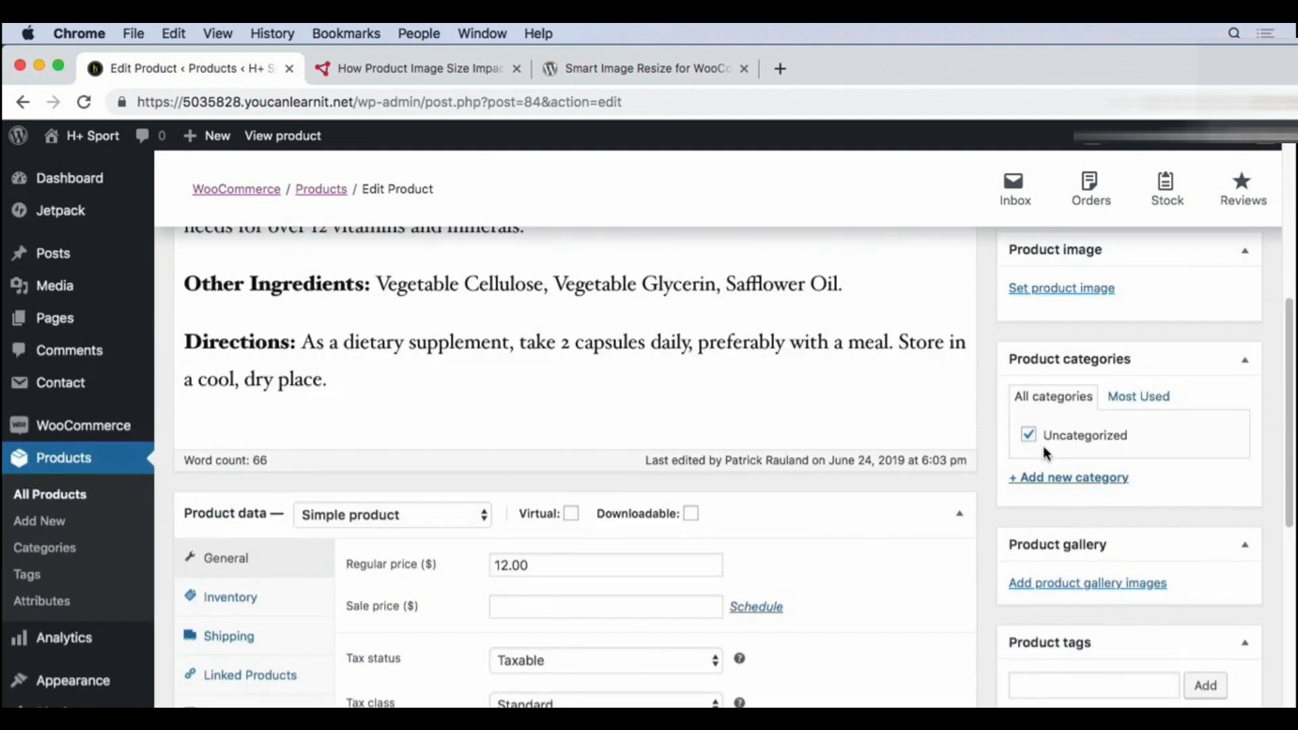
drag(1038, 541, 1029, 385)
scroll(1028, 385, up, 2)
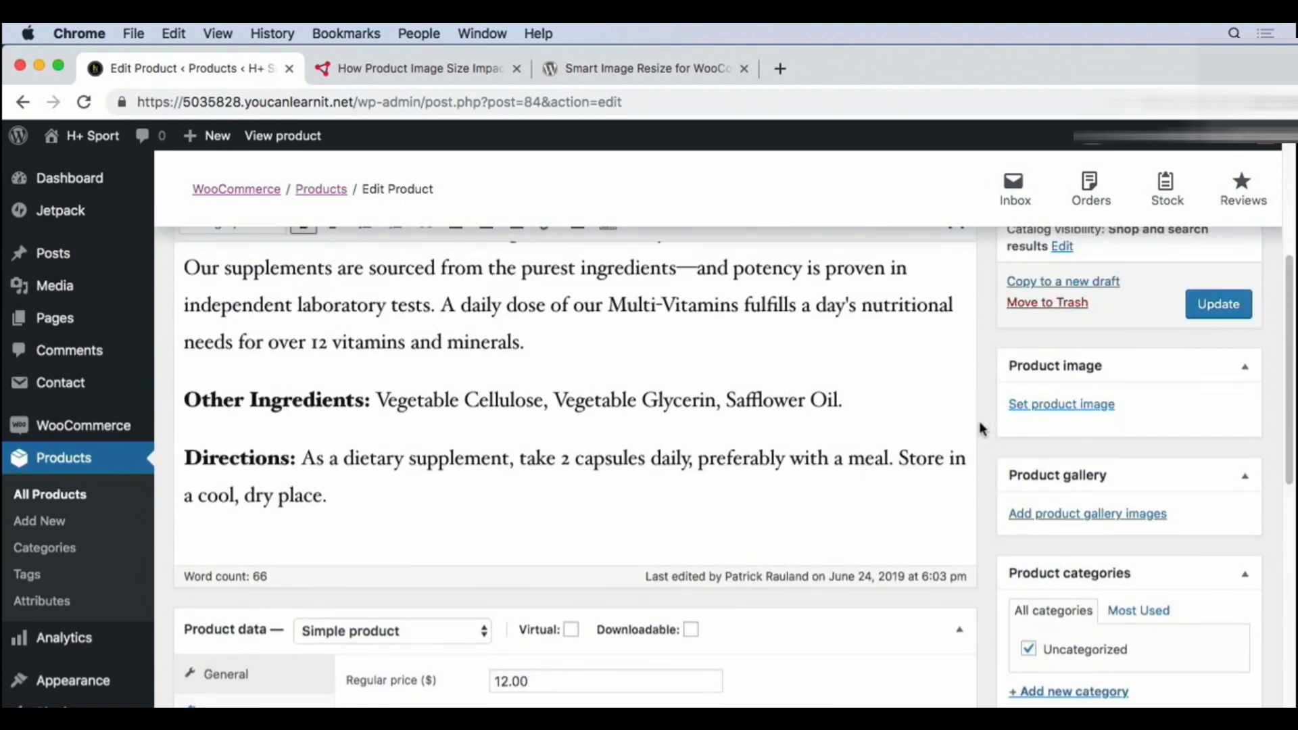
Upload multi-vitamin.png from the Desktop for use as the product image.
click(1034, 407)
click(97, 212)
click(640, 461)
click(367, 261)
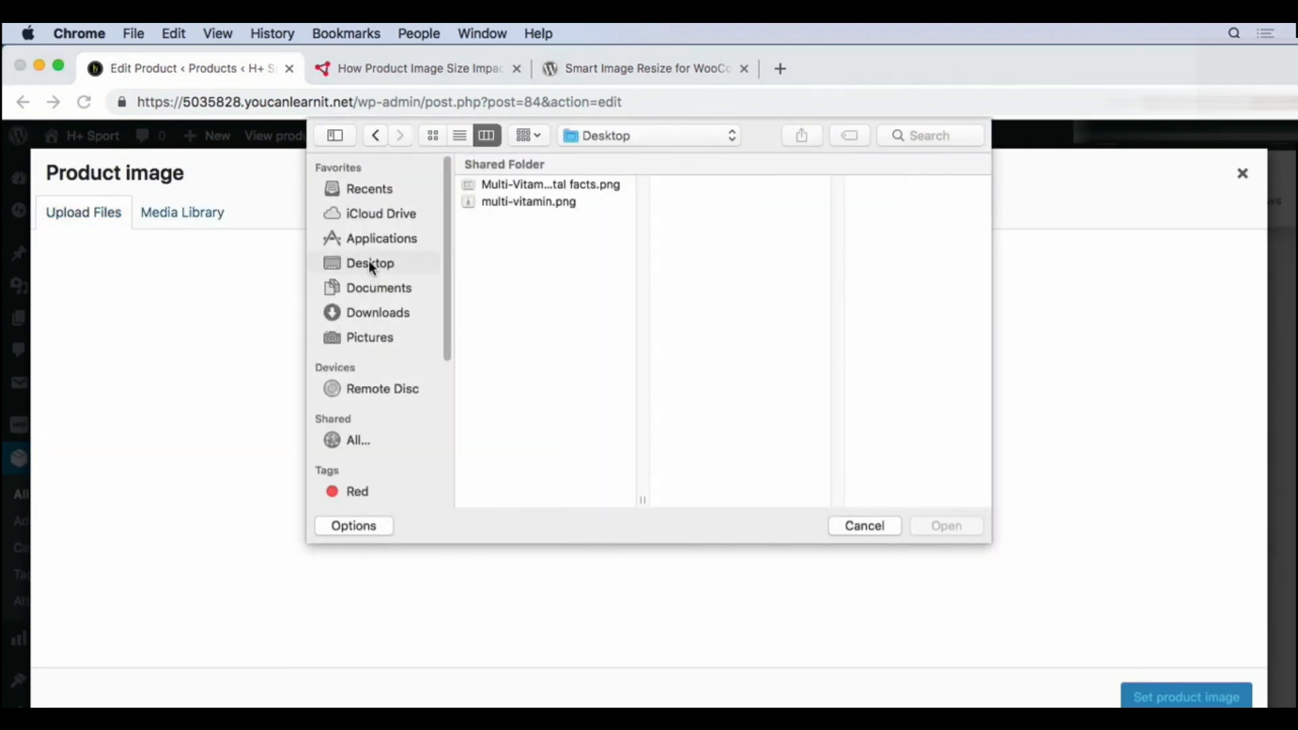
click(529, 201)
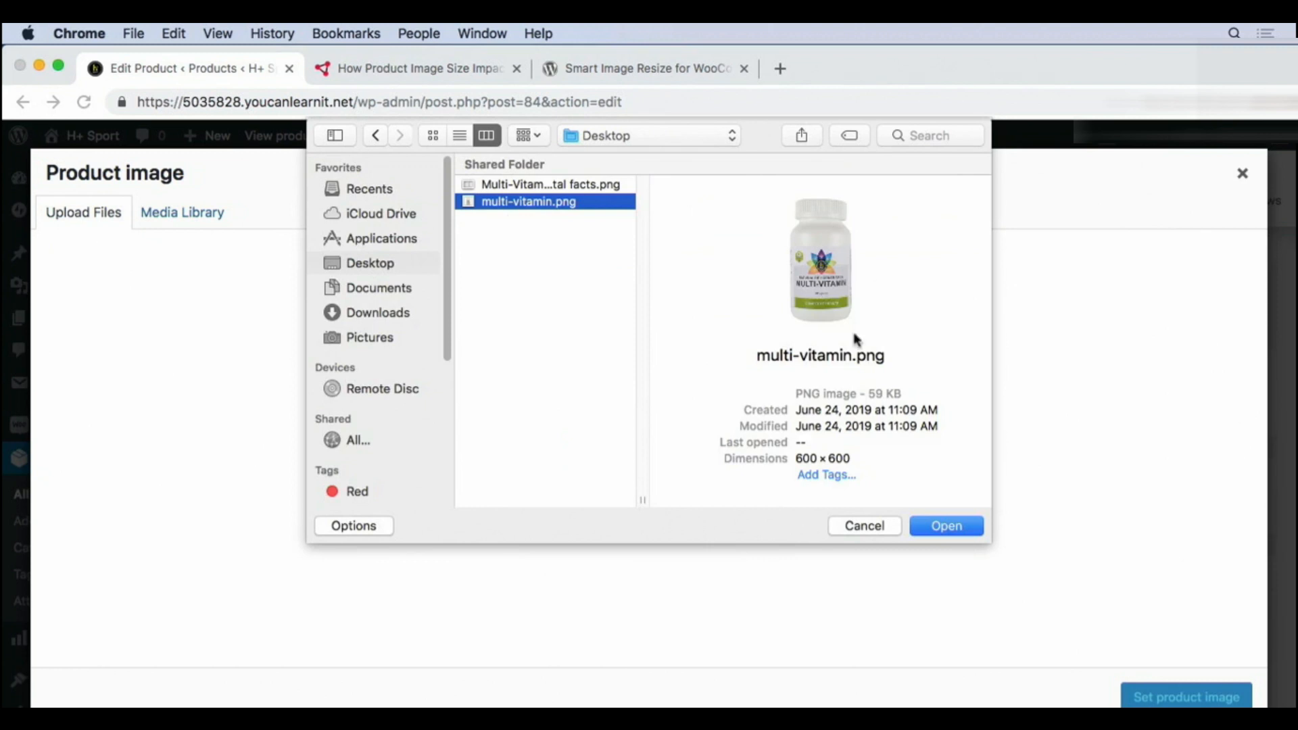
click(961, 524)
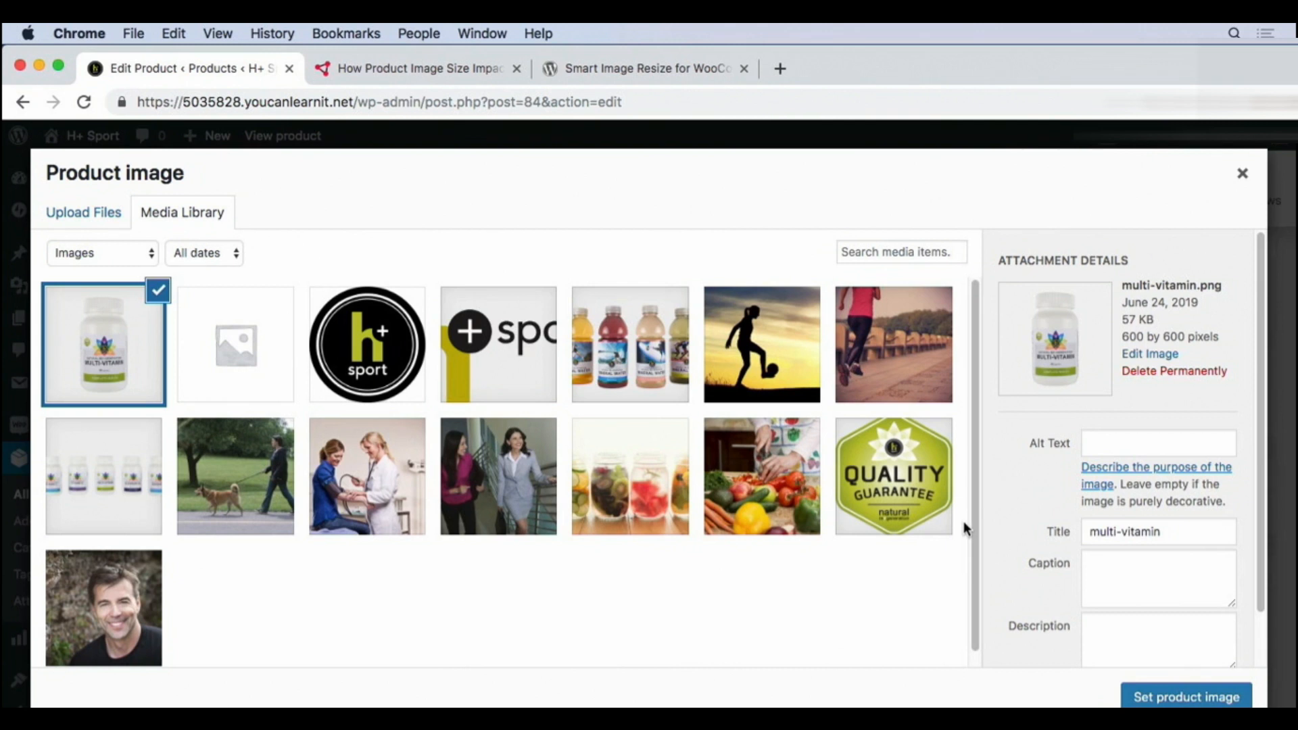
Capitalize the uploaded bottle image's title so it reads Multi-vitamin.
click(1099, 532)
key(BackSpace)
text(M)
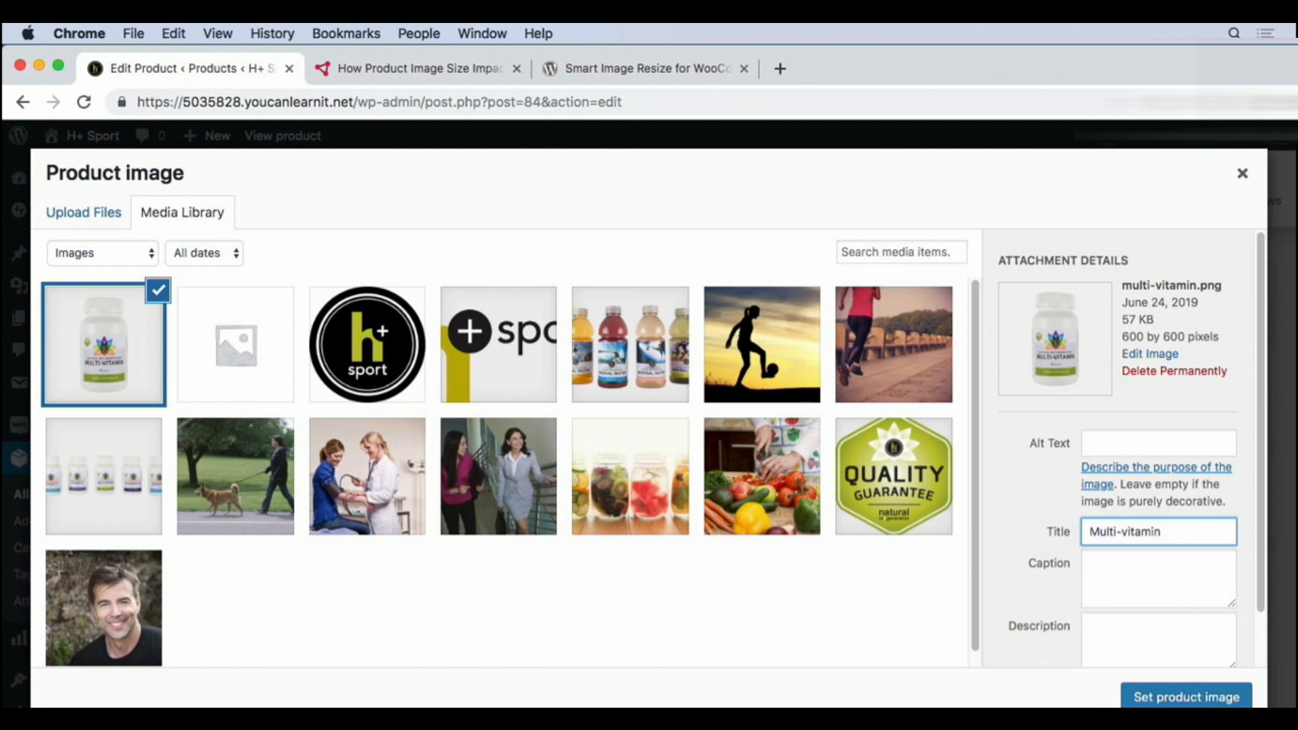
key(Right)
key(Right)
key(Right)
key(Right)
key(Right)
key(BackSpace)
key(Delete)
text(V)
key(BackSpace)
key(BackSpace)
text(-v)
Copy the bottle image's title, Multi-vitamin, into its alt text.
drag(1203, 532, 1050, 534)
key(ctrl+c)
click(1104, 441)
key(ctrl+v)
click(1012, 475)
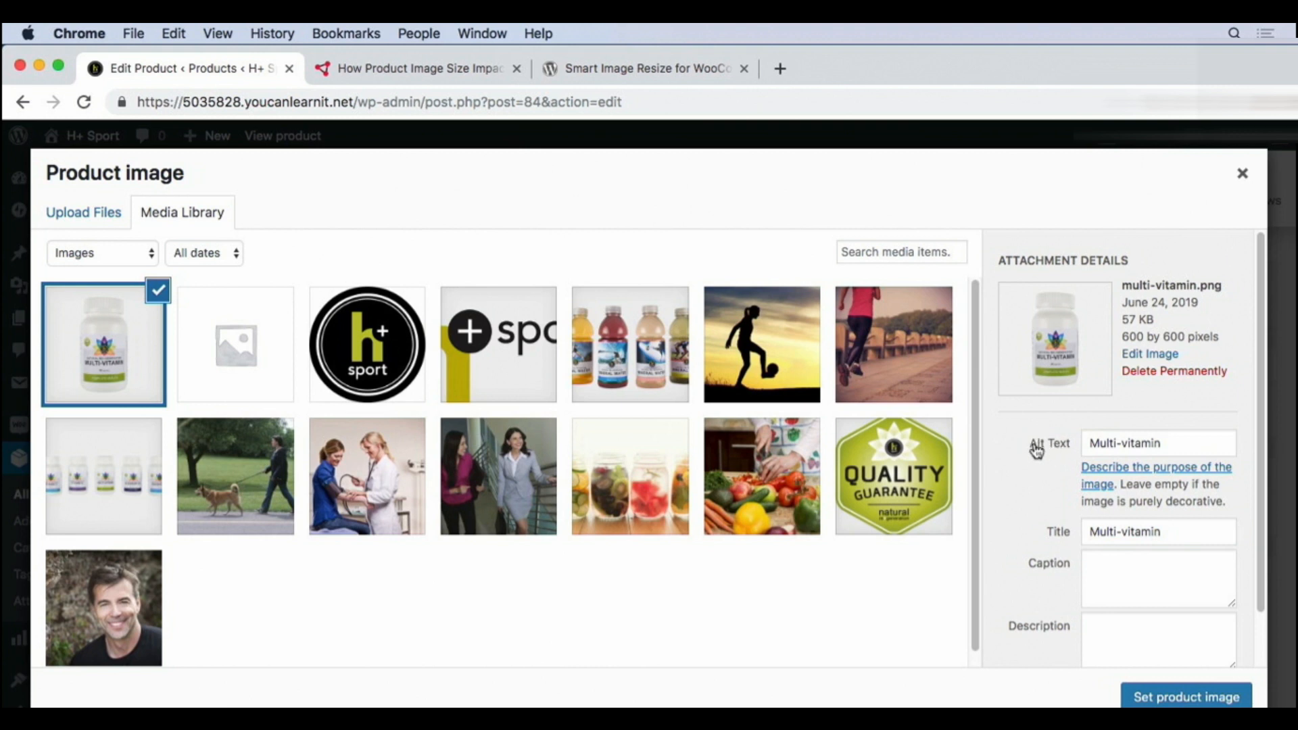
Set the bottle photo as the product image and update the product.
scroll(1037, 453, down, 2)
scroll(1036, 453, down, 2)
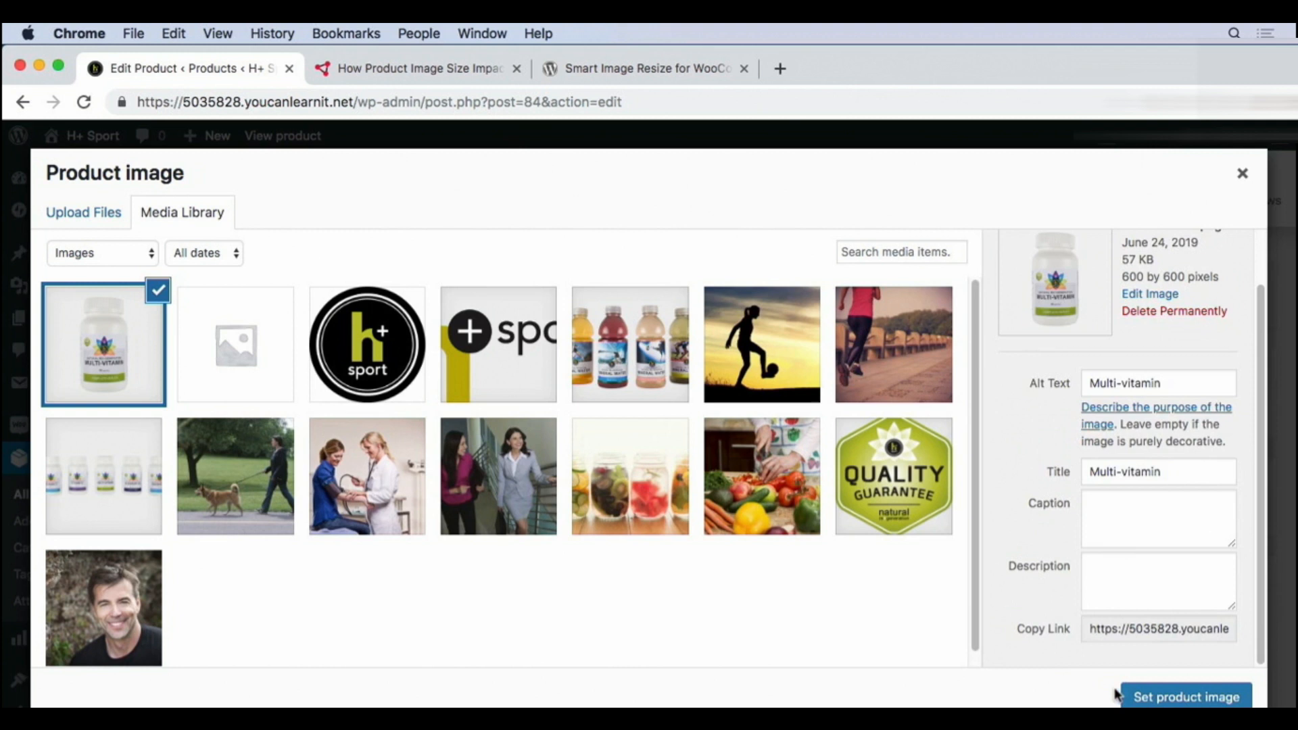
click(1169, 699)
click(1219, 309)
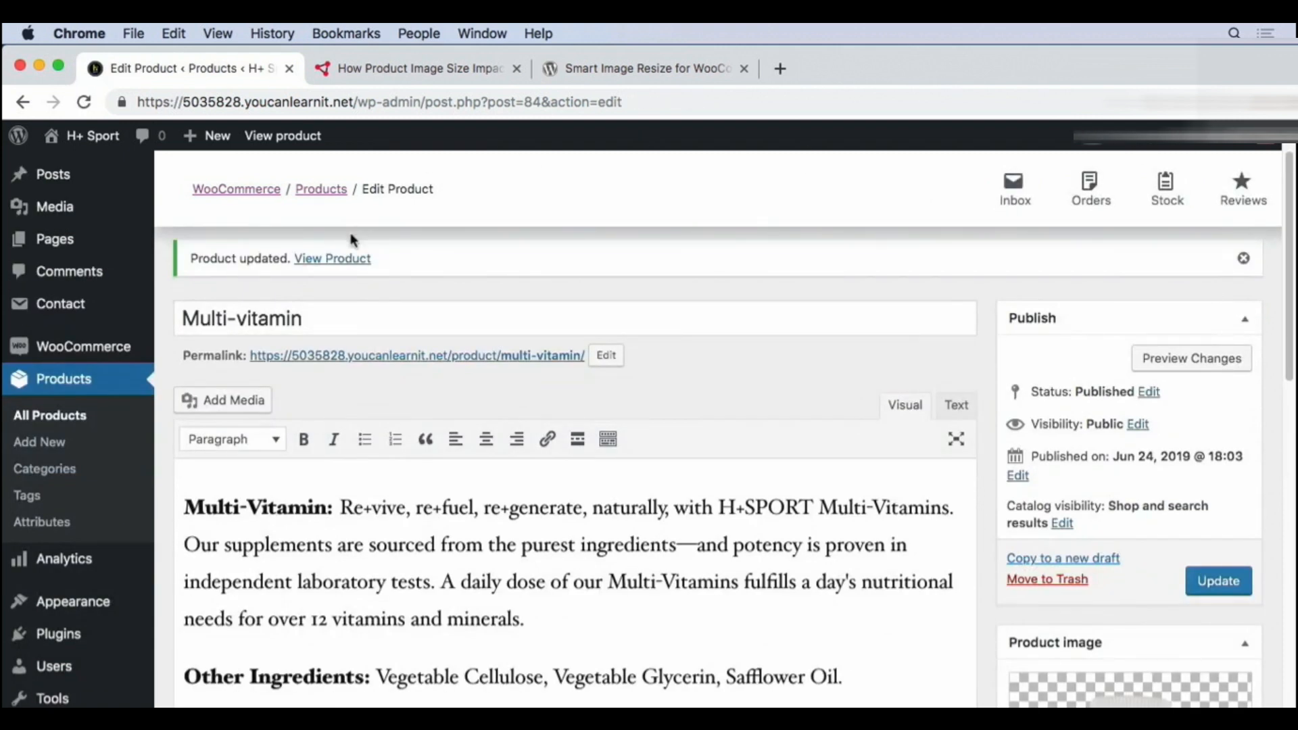
Open the updated product's store page in a new browser tab and examine the product image beside the price.
right_click(345, 257)
click(433, 265)
click(399, 71)
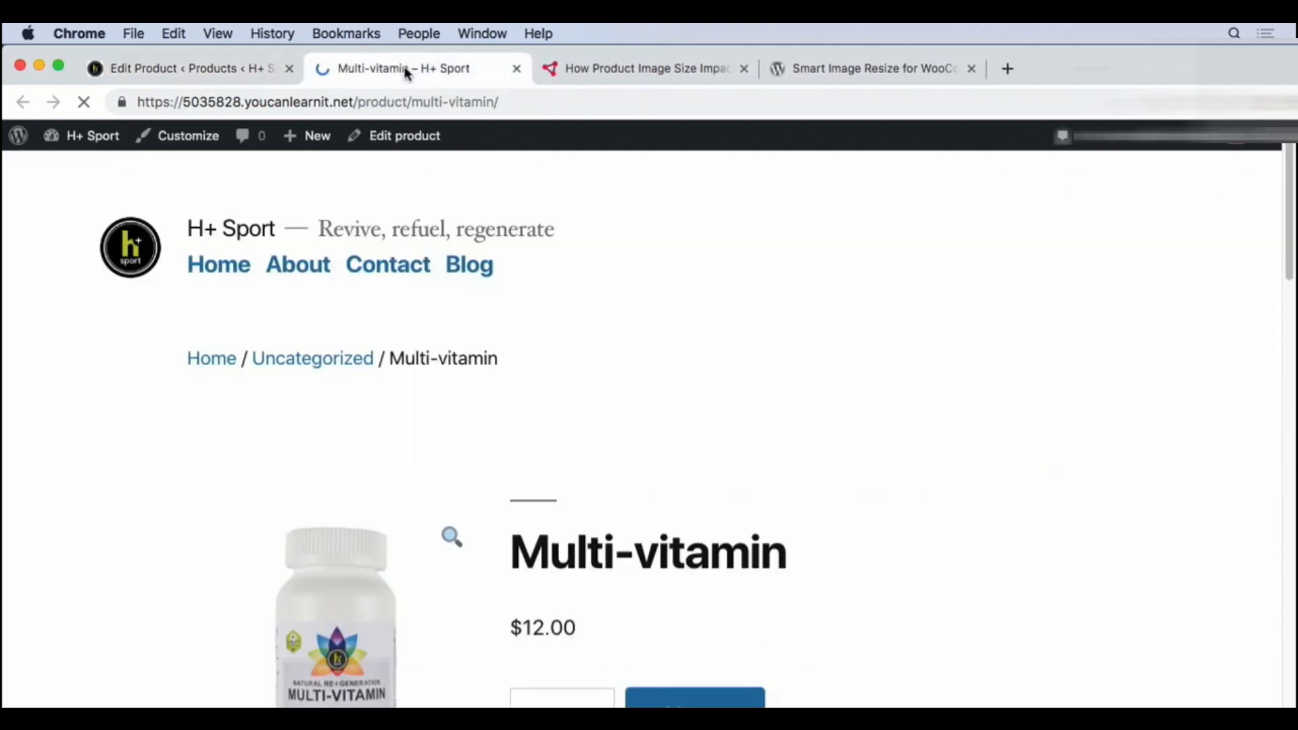
scroll(1034, 405, down, 3)
scroll(1003, 417, down, 1)
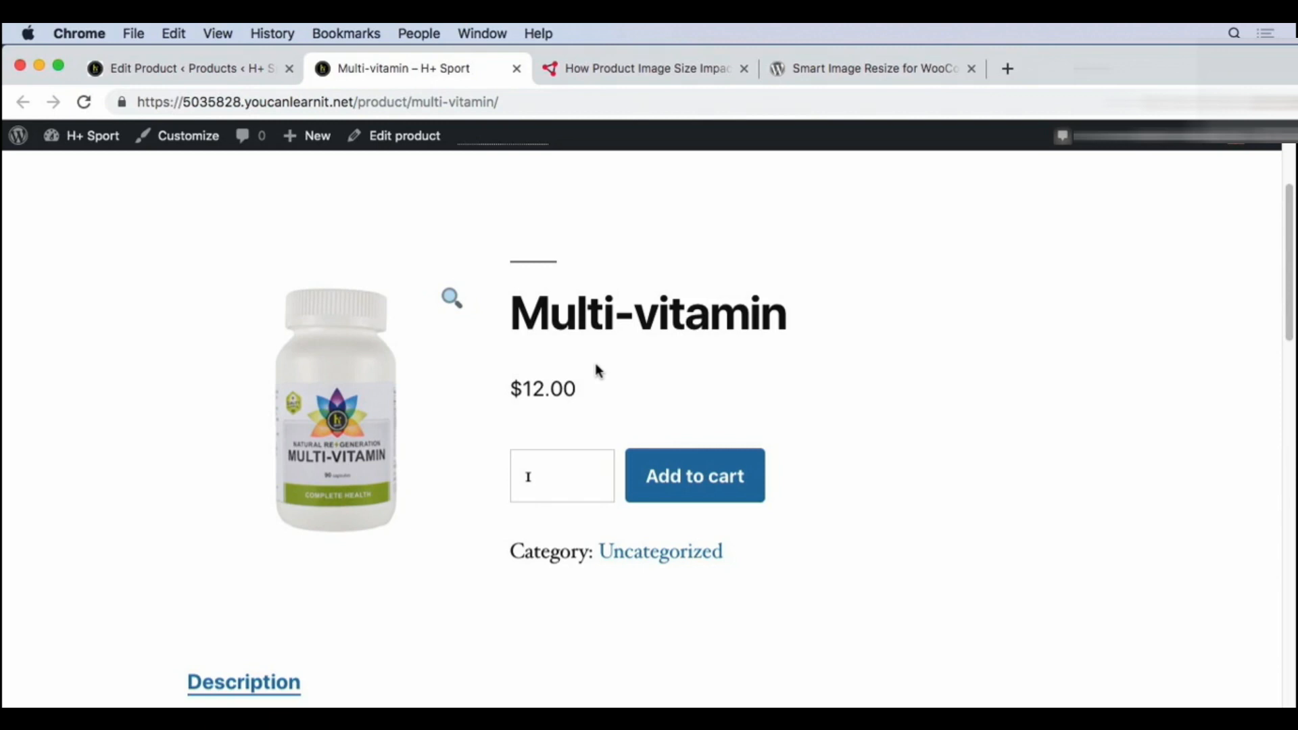
Rename the supplemental facts image file on the Desktop as multi-vitamin-supplemental-facts.png, using lowercase letters and hyphens instead of spaces.
click(189, 68)
scroll(999, 526, down, 7)
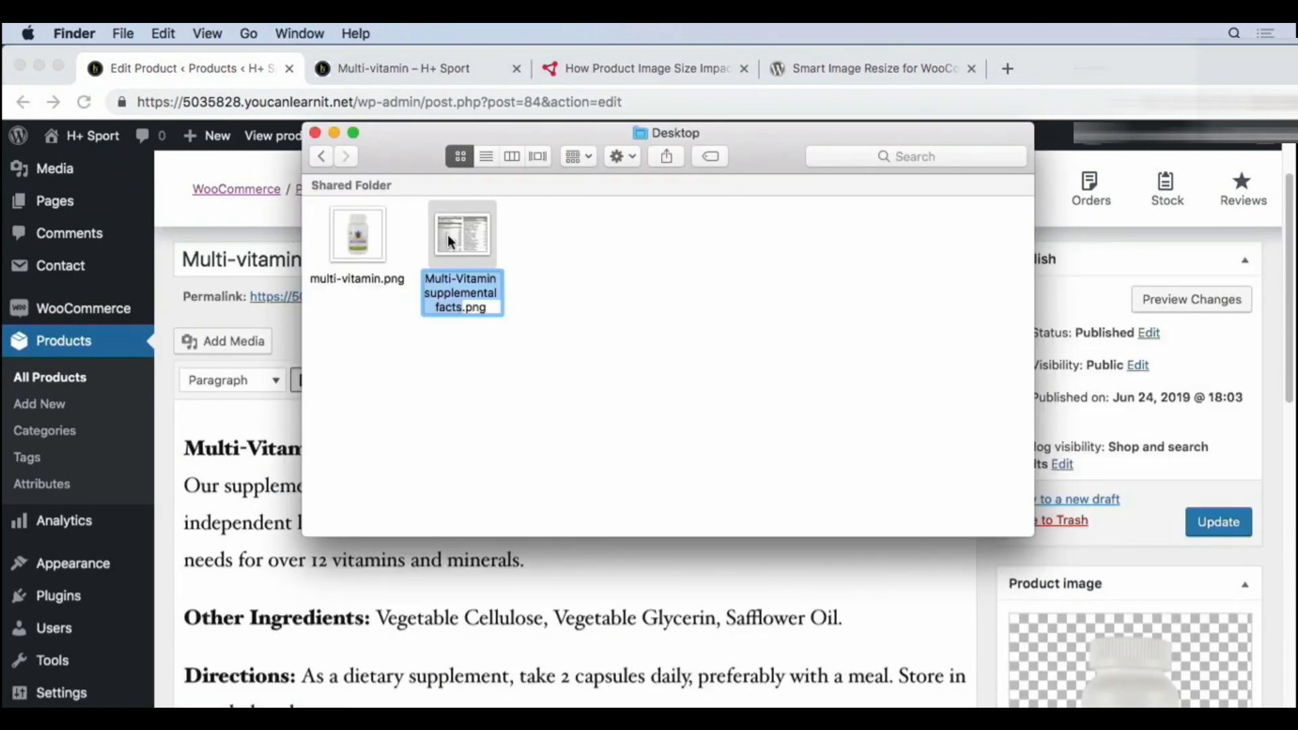
key(Left)
key(Down)
key(BackSpace)
text(-)
key(Down)
key(Down)
key(Left)
key(Left)
key(Left)
key(Left)
key(Left)
key(Left)
key(BackSpace)
text(-)
key(Up)
key(Up)
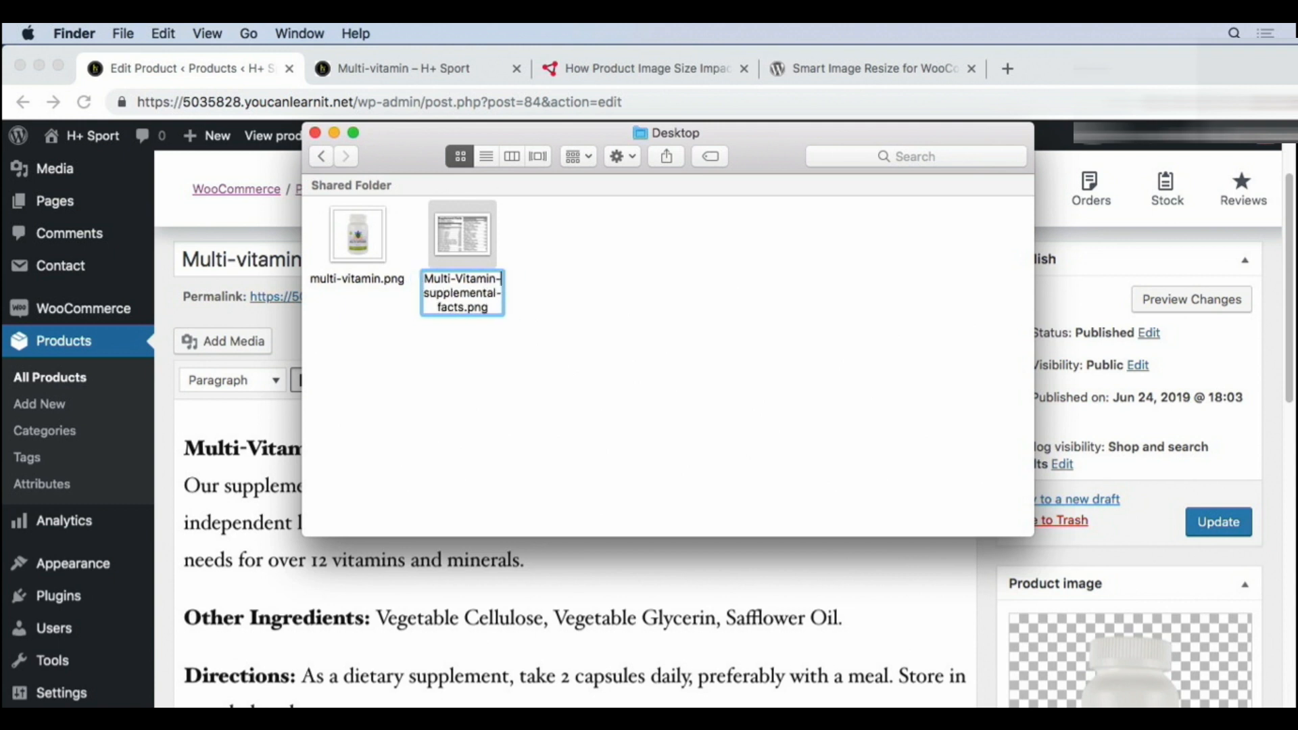
key(Up)
key(Up)
key(BackSpace)
text(v)
key(Left)
key(Left)
key(Left)
key(Left)
key(Left)
key(Left)
key(BackSpace)
text(m)
key(Return)
Upload multi-vitamin-supplemental-facts.png for the product gallery and title it Multi-vitamin supplemental facts, with spaces instead of hyphens between the words.
click(1101, 308)
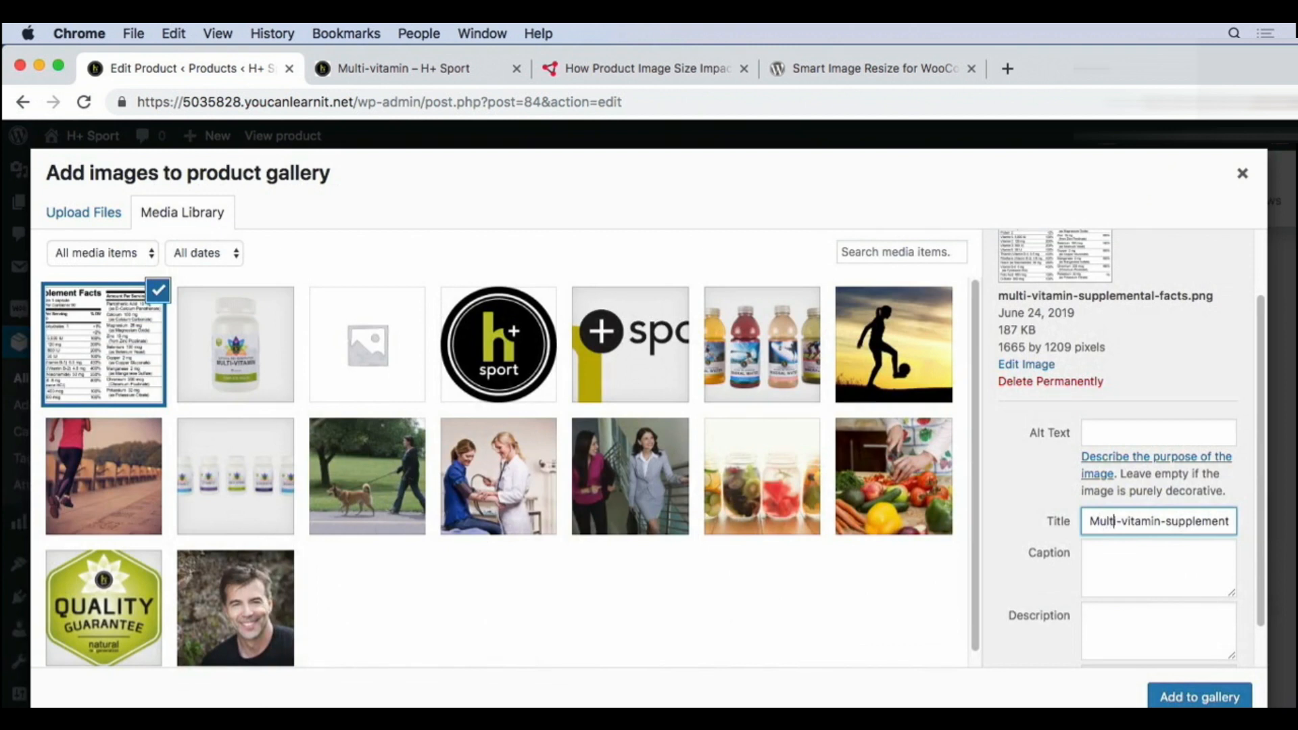
key(Right)
key(Right)
key(Right)
key(Right)
key(Right)
key(Right)
key(Right)
key(Right)
key(Right)
key(Right)
key(BackSpace)
key(Right)
key(BackSpace)
text(S)
key(BackSpace)
text(s)
drag(1176, 524, 1248, 522)
click(1207, 524)
key(BackSpace)
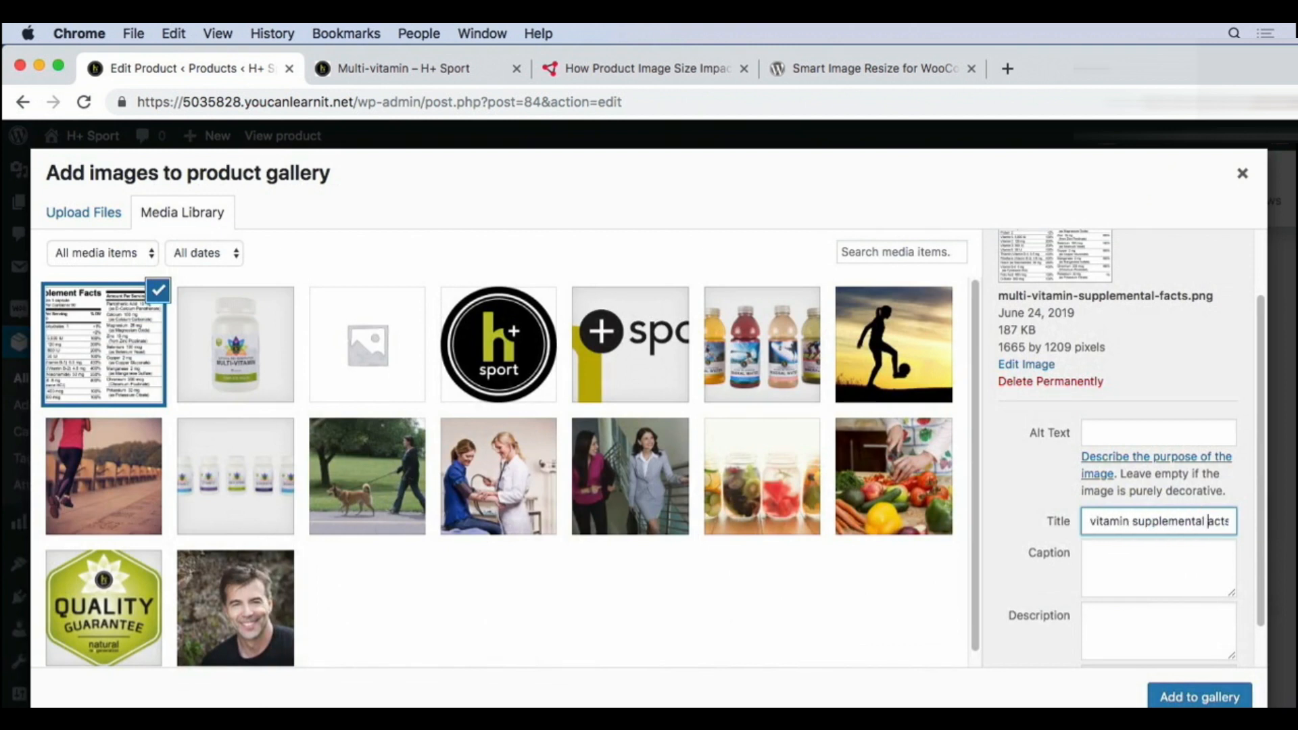
Copy the supplemental facts image's full title into its alt text.
double_click(1143, 524)
key(super+a)
key(super+c)
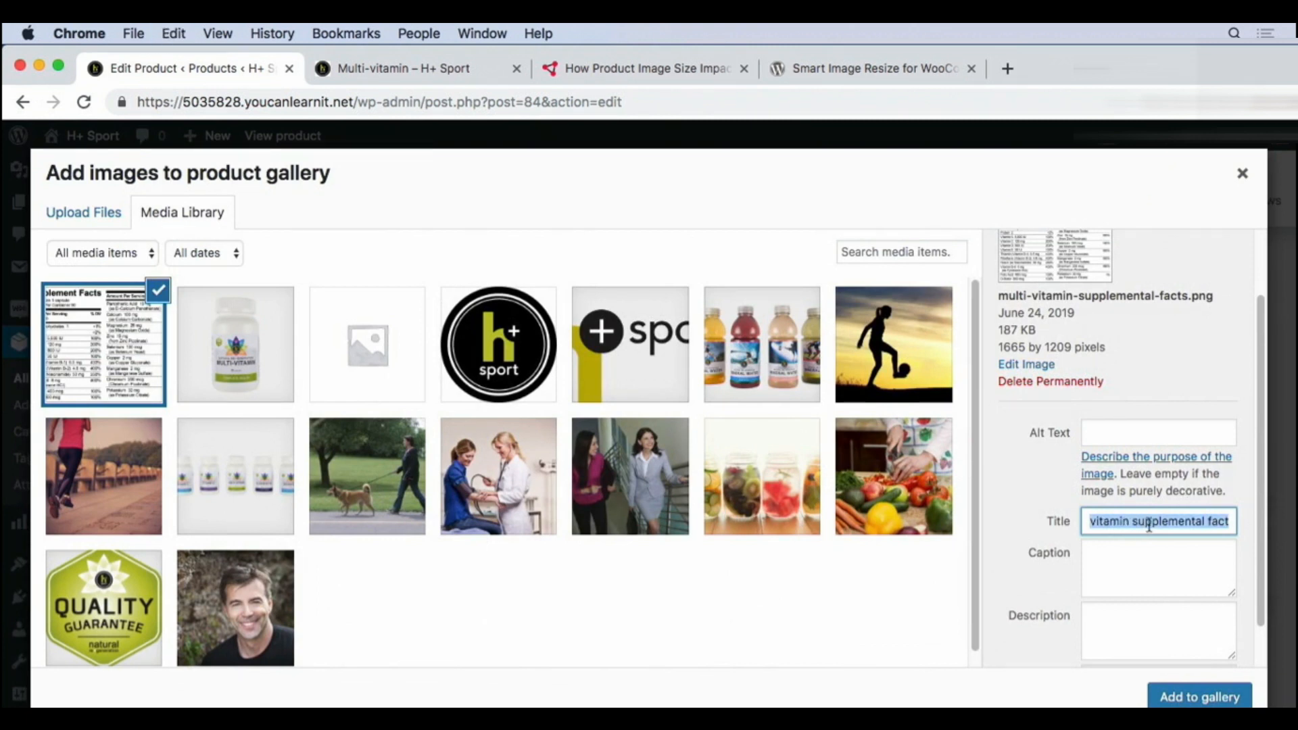
click(1145, 435)
key(super+v)
drag(1153, 522, 1270, 533)
click(1112, 528)
Add the supplemental facts image to the product gallery and update the product.
scroll(1112, 569, down, 2)
click(1200, 697)
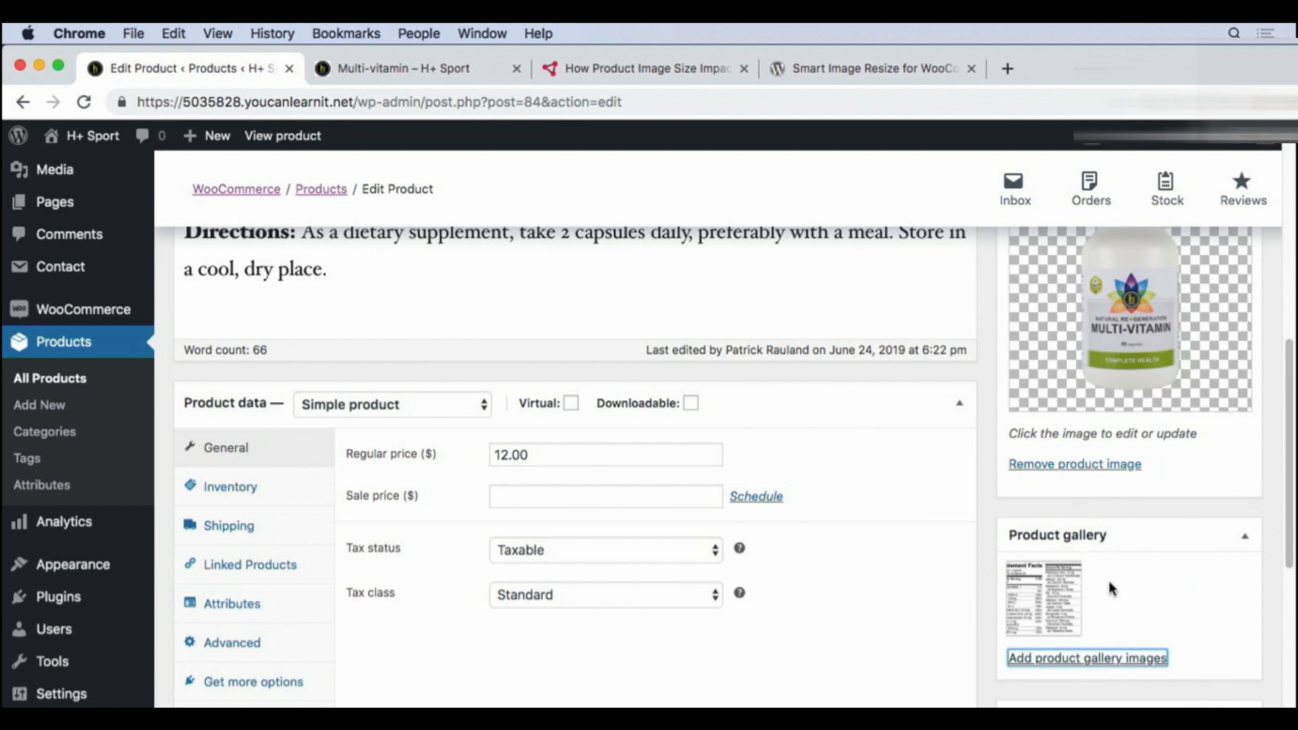
mouse_move(1035, 586)
mouse_down()
mouse_move(1150, 587)
mouse_move(1035, 587)
mouse_move(996, 572)
mouse_move(1035, 587)
mouse_up()
scroll(1260, 557, up, 10)
click(1219, 625)
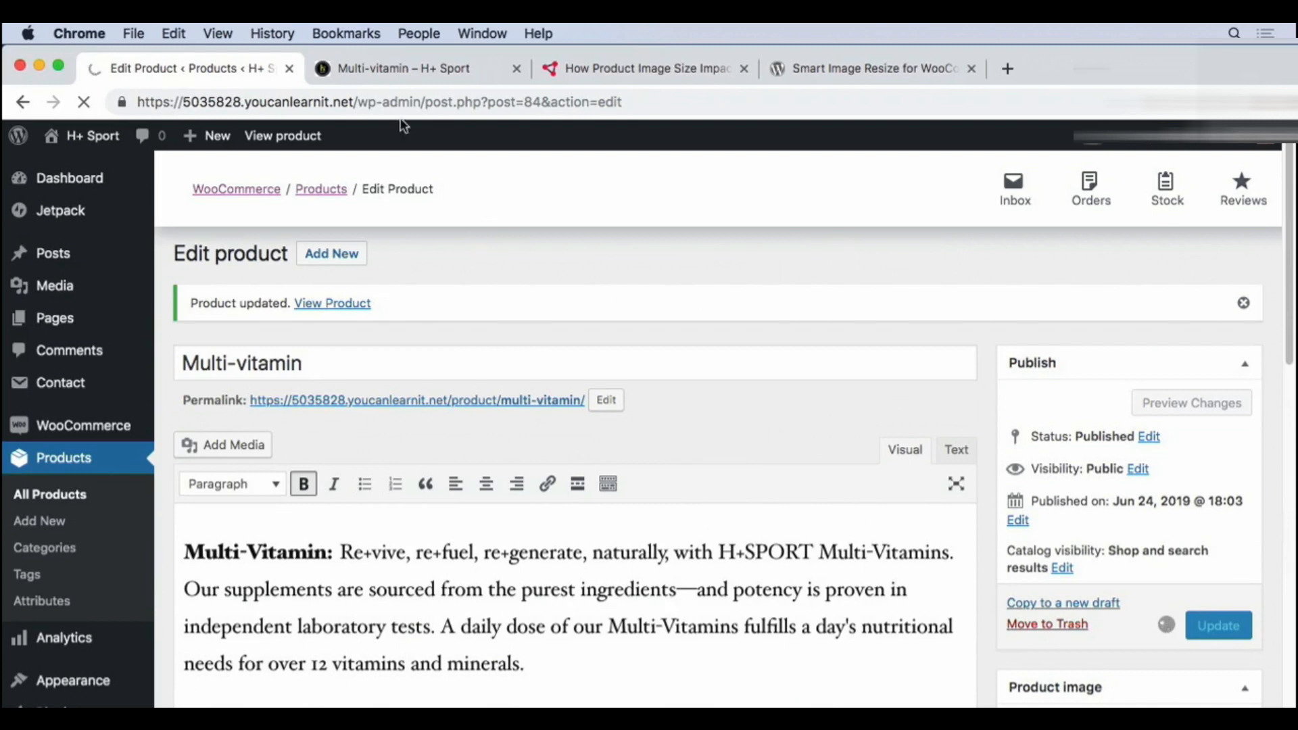
Reload the Multi-vitamin store page and switch between the bottle and supplemental facts images in its gallery.
click(366, 70)
key(cmd+r)
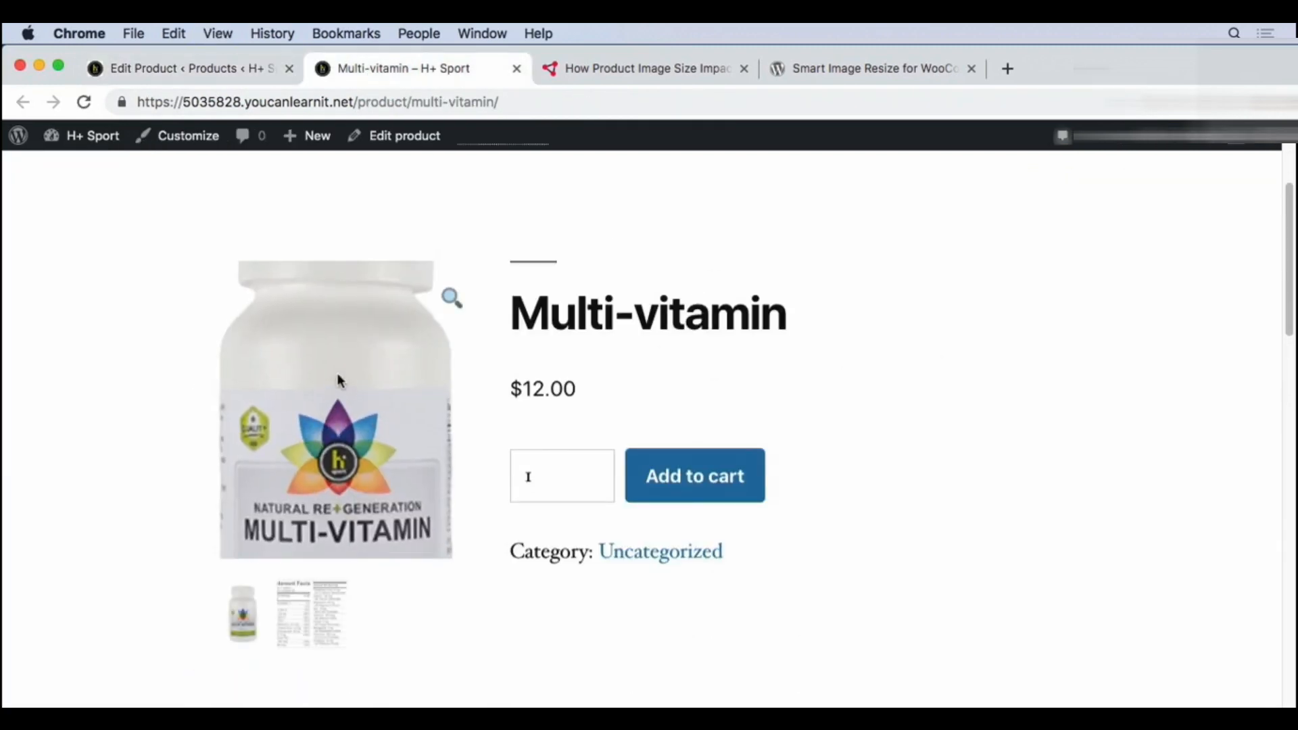
click(308, 622)
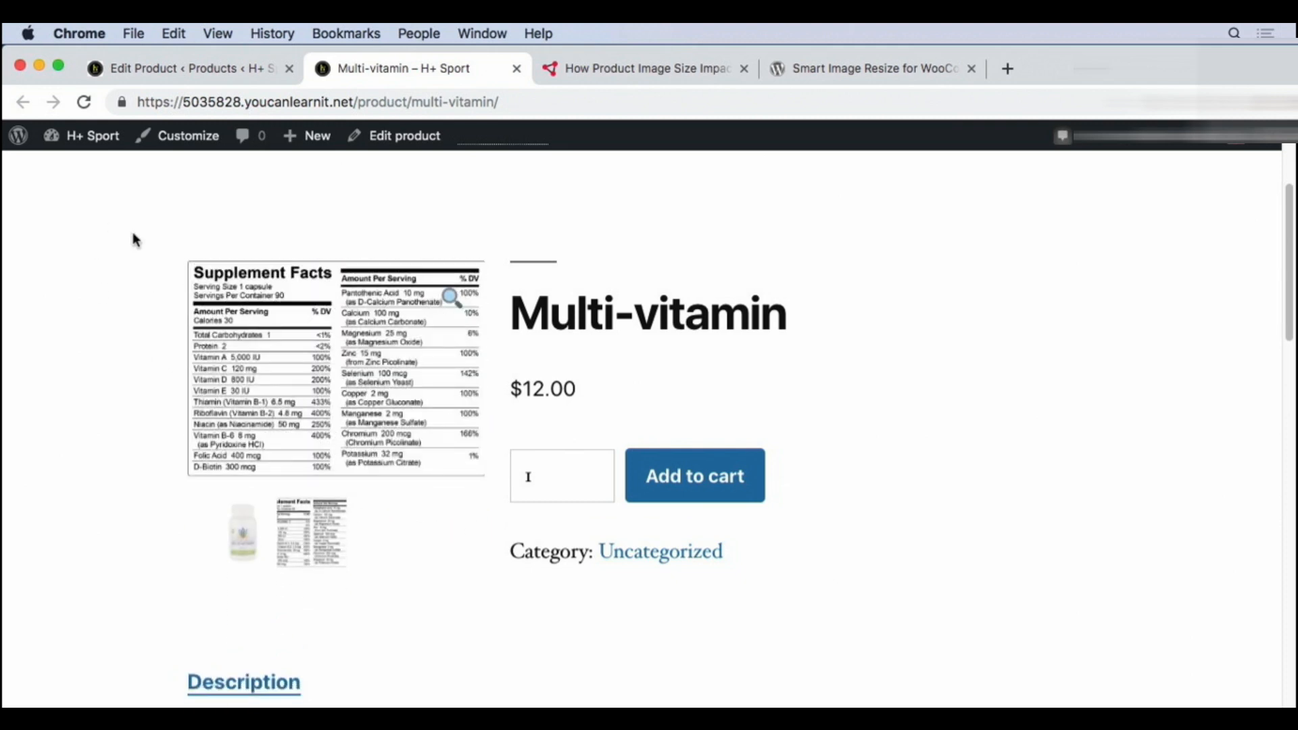
key(Left)
key(Right)
key(Left)
key(Right)
Examine the Smart Image Resize for WooCommerce plugin page in its open browser tab.
click(851, 68)
scroll(1166, 399, down, 3)
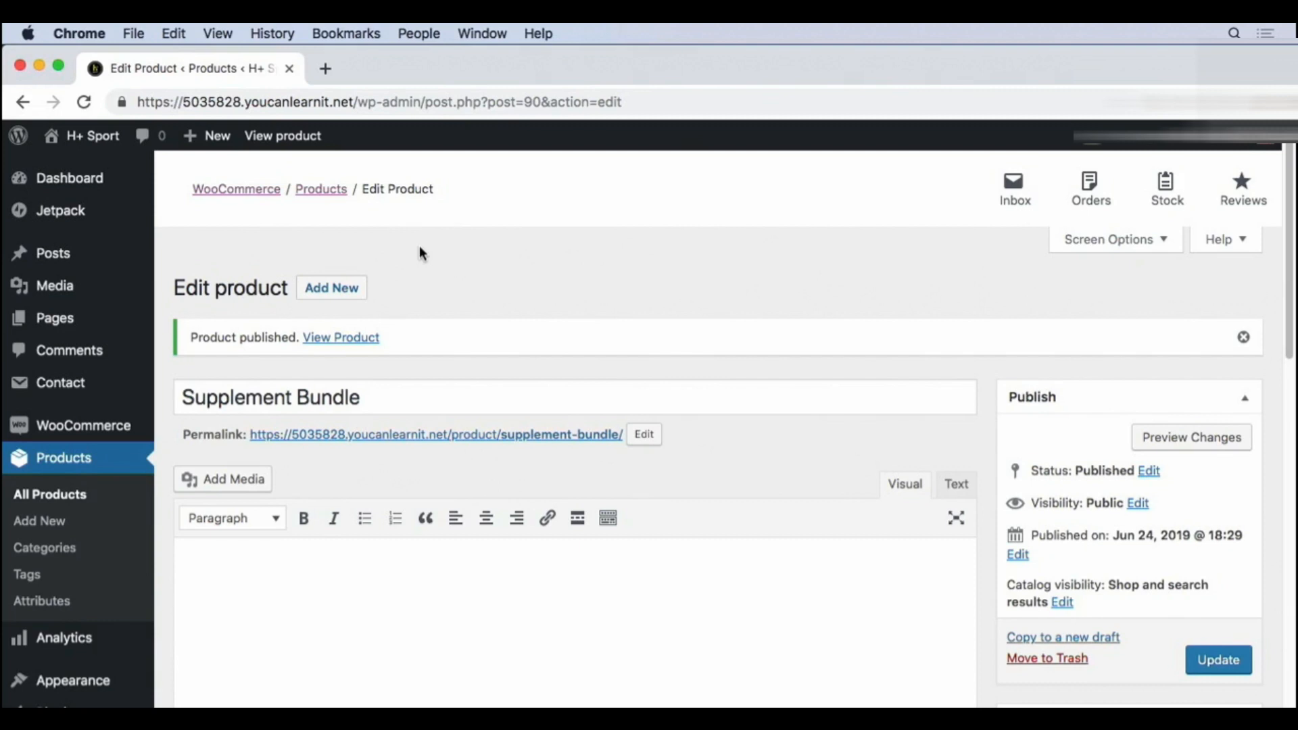
Open the Multi-vitamin product for editing, set its sale price to 10 and update the product.
click(46, 460)
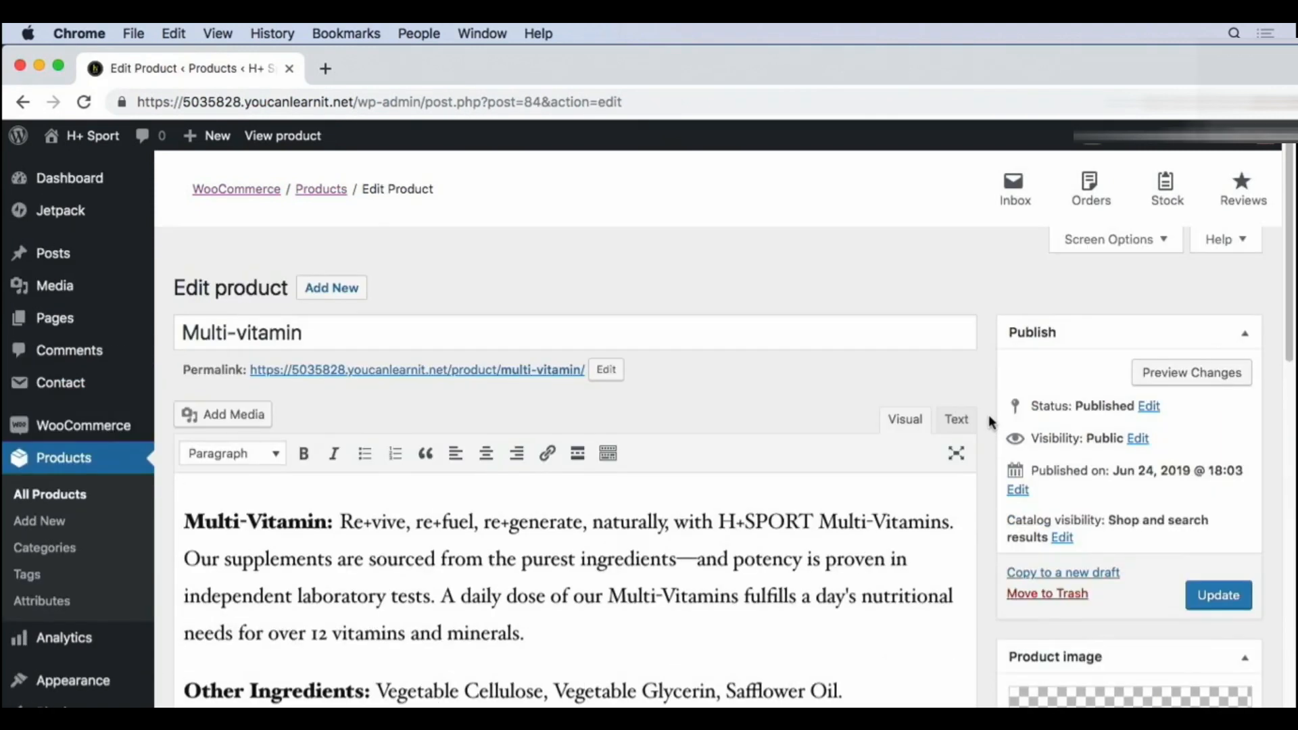
scroll(989, 423, down, 5)
scroll(989, 423, down, 5)
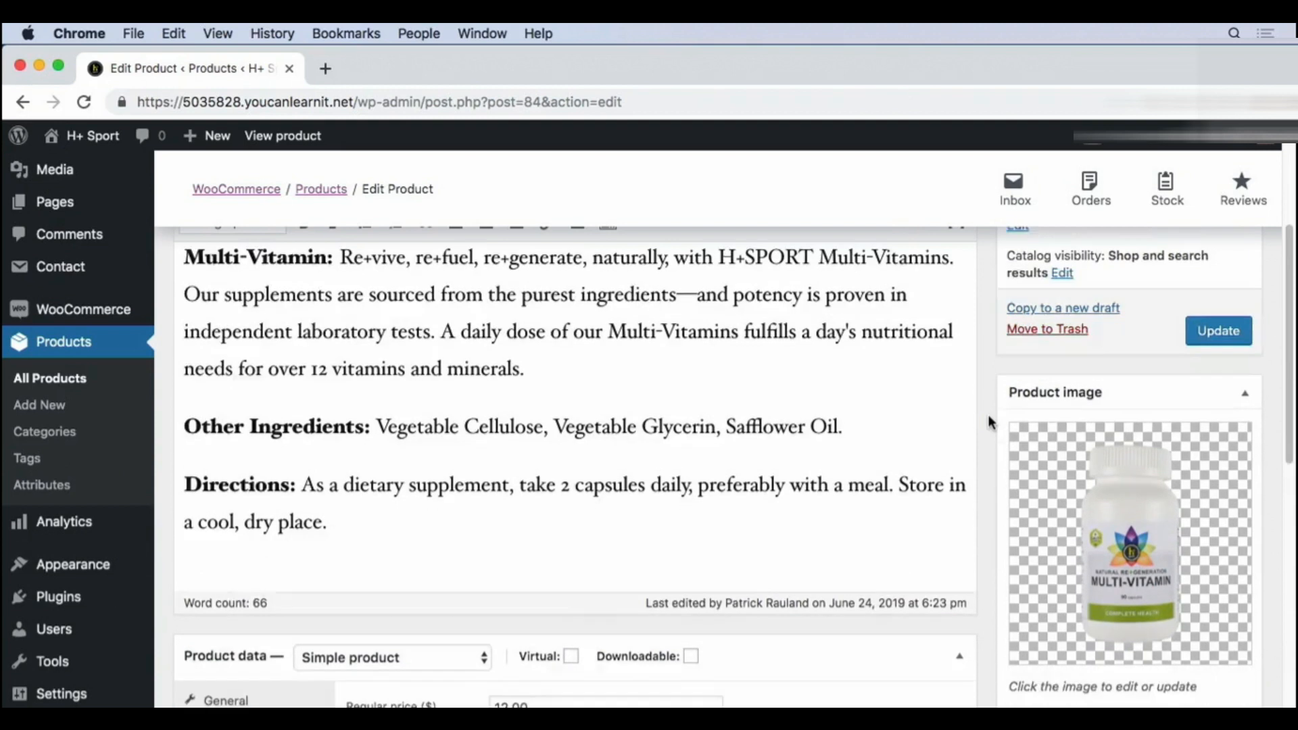
scroll(989, 423, down, 3)
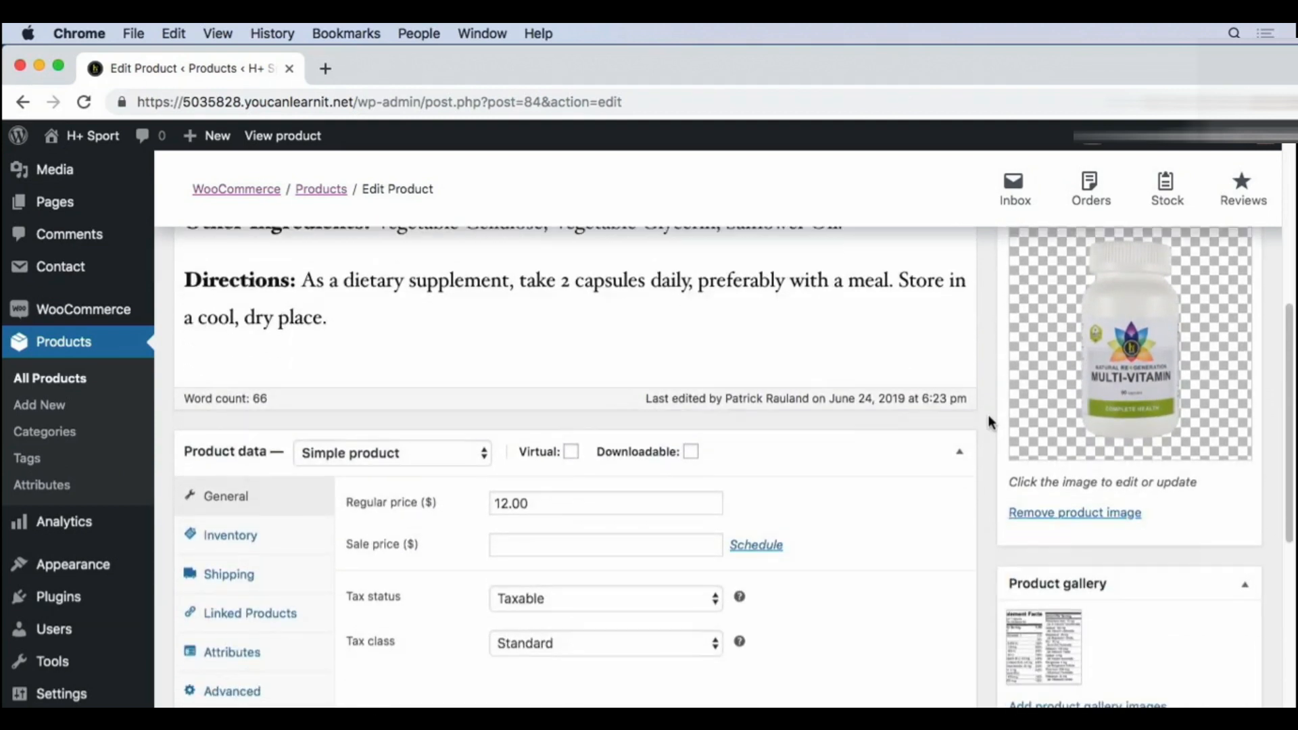
scroll(989, 422, down, 1)
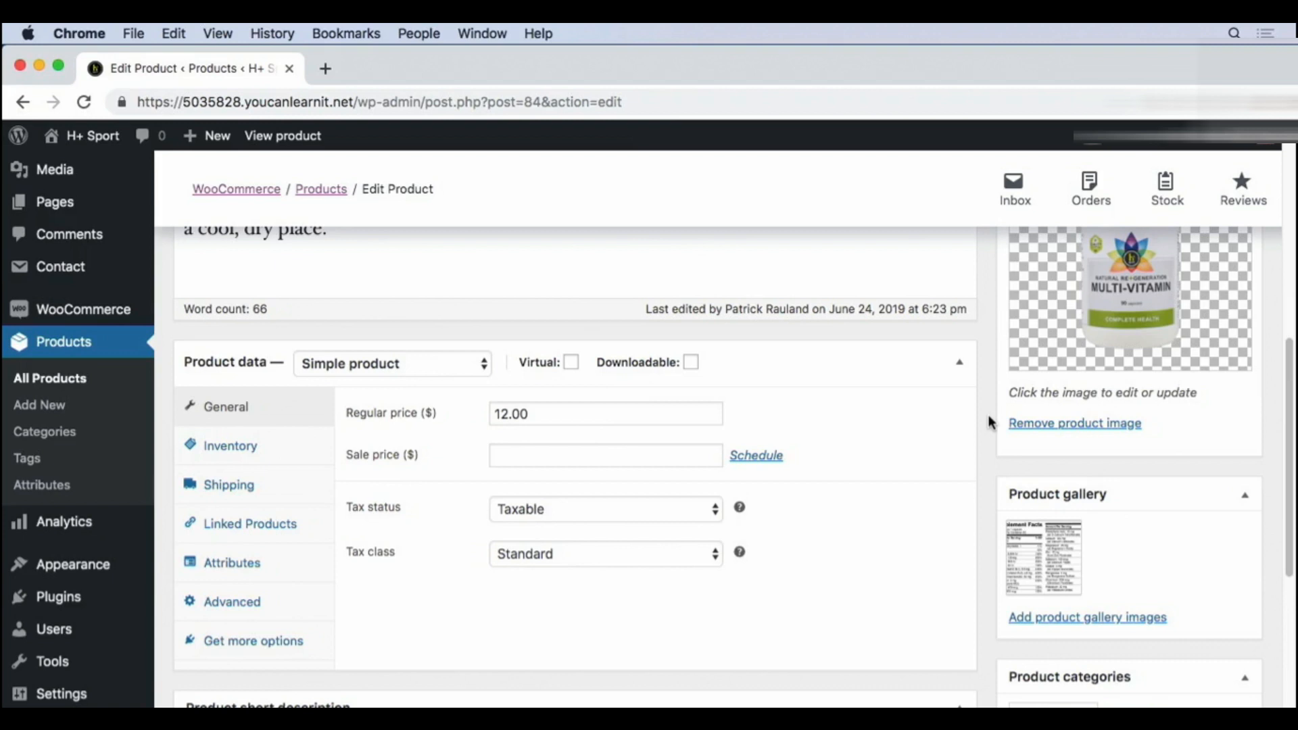
click(599, 456)
text(10)
click(832, 411)
scroll(832, 411, up, 10)
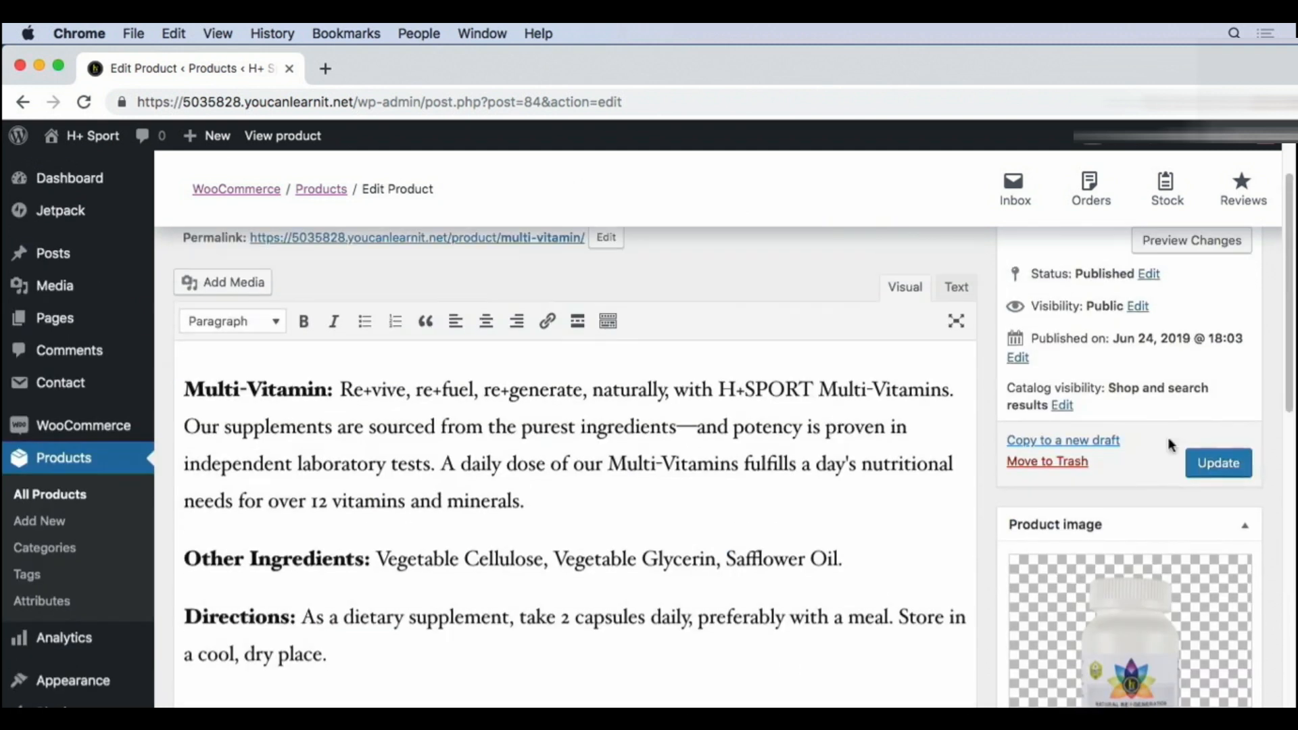
click(1235, 470)
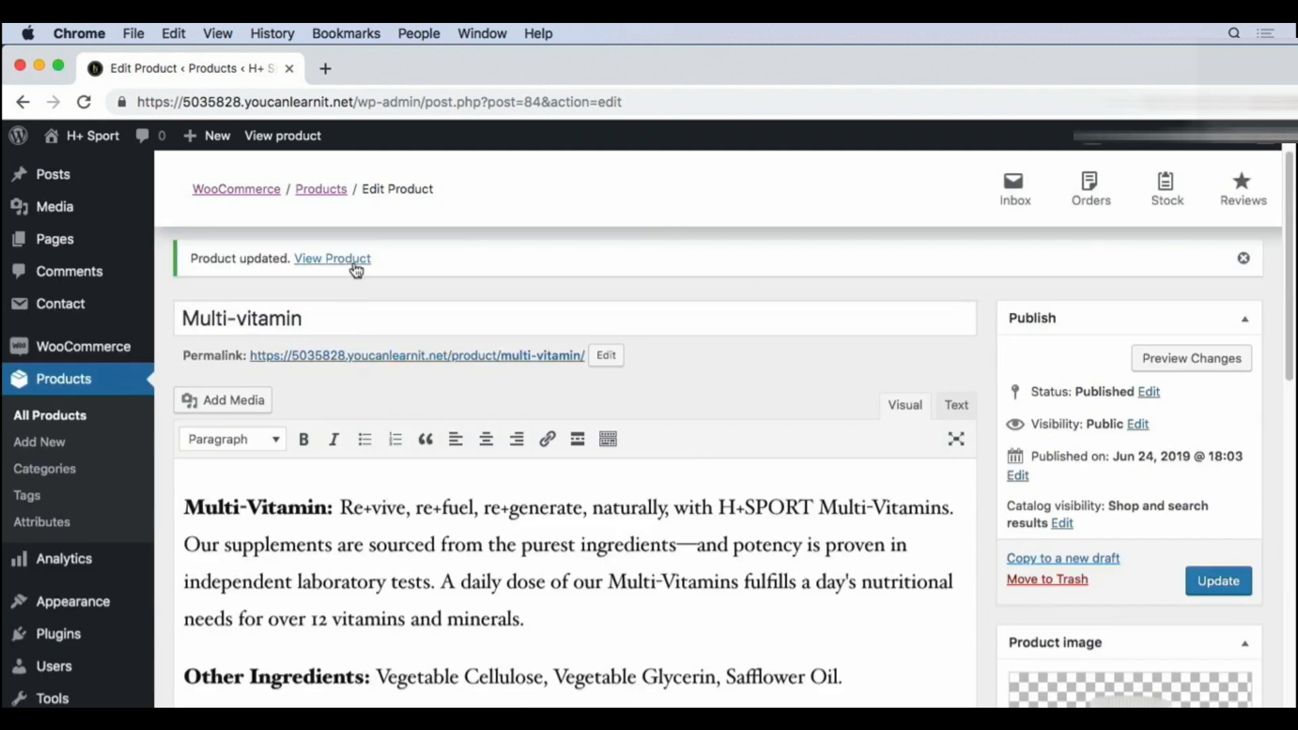
Open the Multi-vitamin store page in a new browser tab and examine its sale badge and price.
right_click(355, 261)
click(376, 273)
click(377, 66)
scroll(762, 304, down, 3)
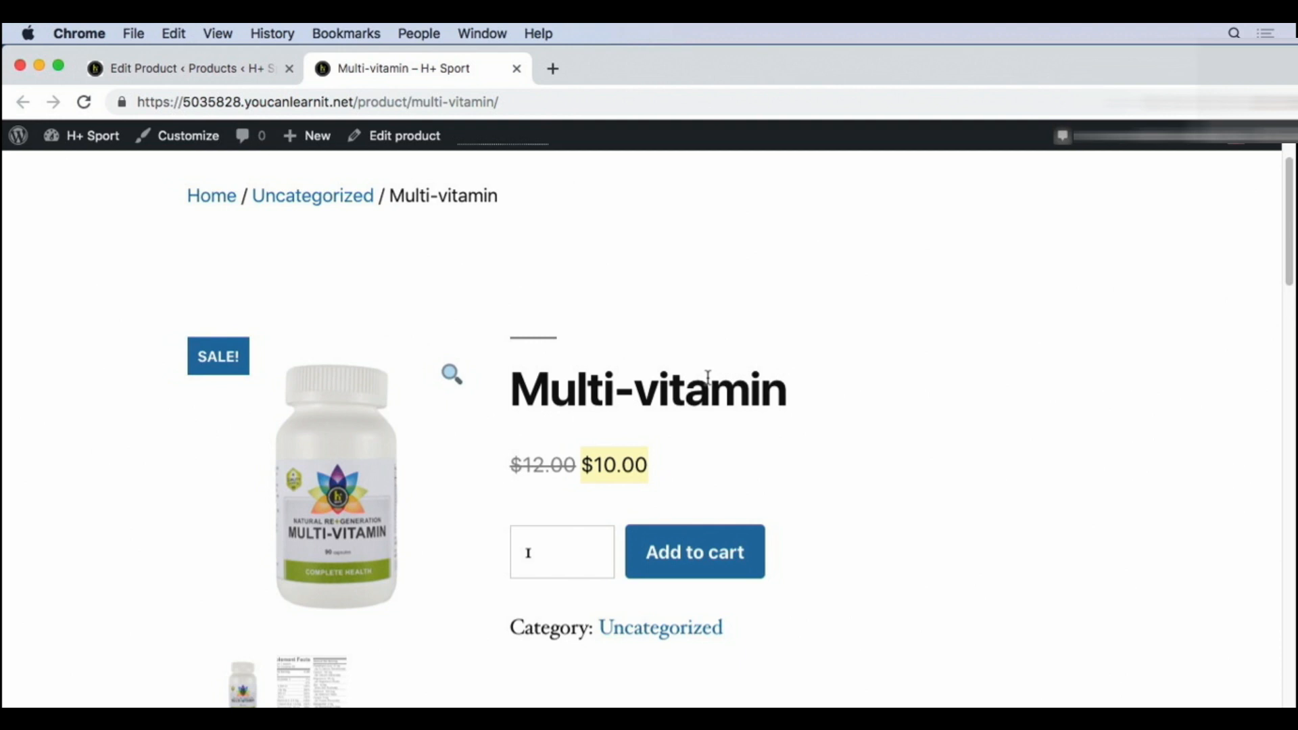
Return to the Multi-vitamin editor and open the scheduling dates for its sale price.
click(221, 69)
scroll(688, 521, down, 10)
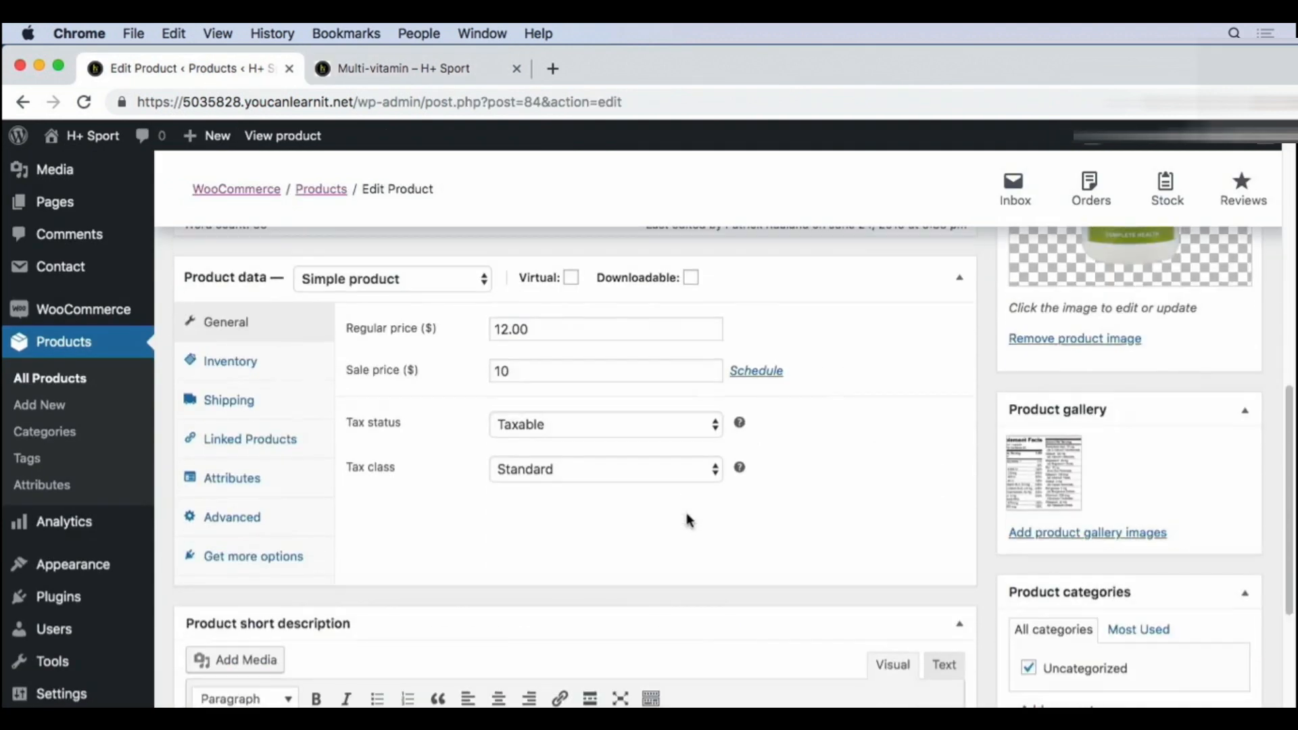
click(760, 374)
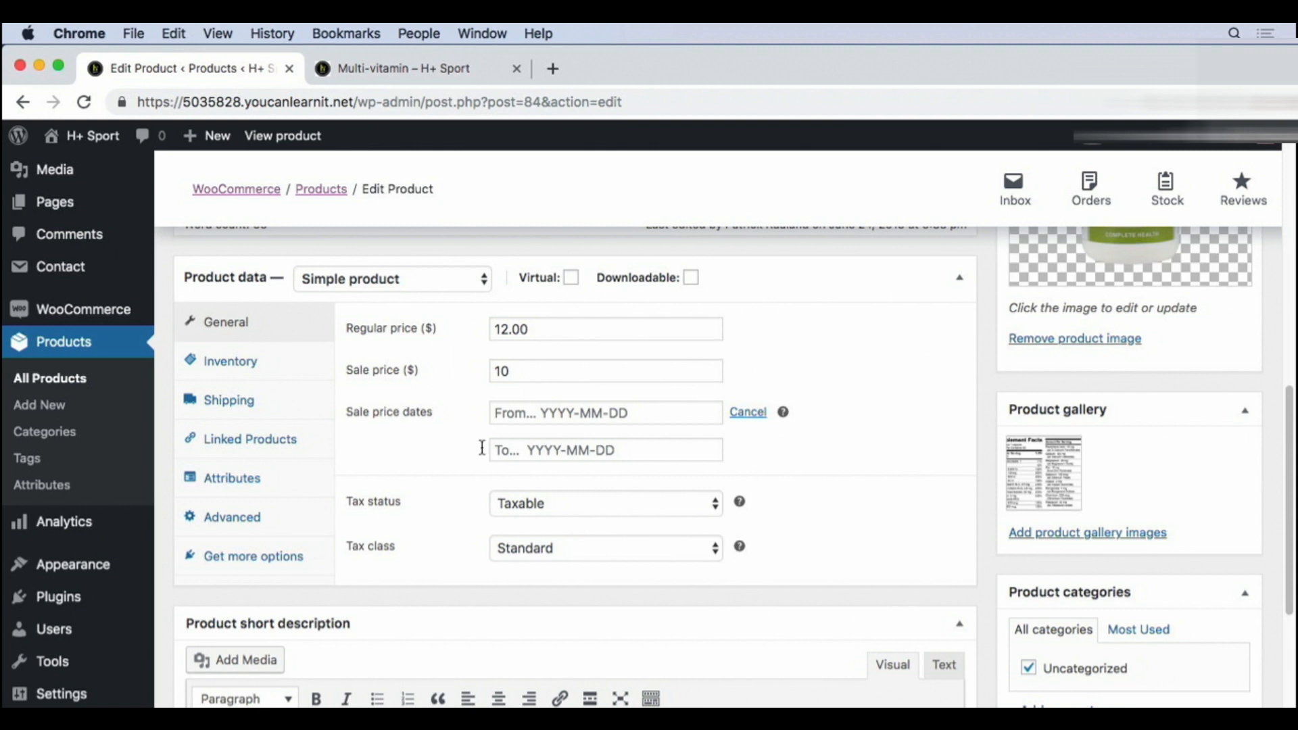
Enable stock management at product level in the inventory data and choose Do not allow for backorders.
click(223, 361)
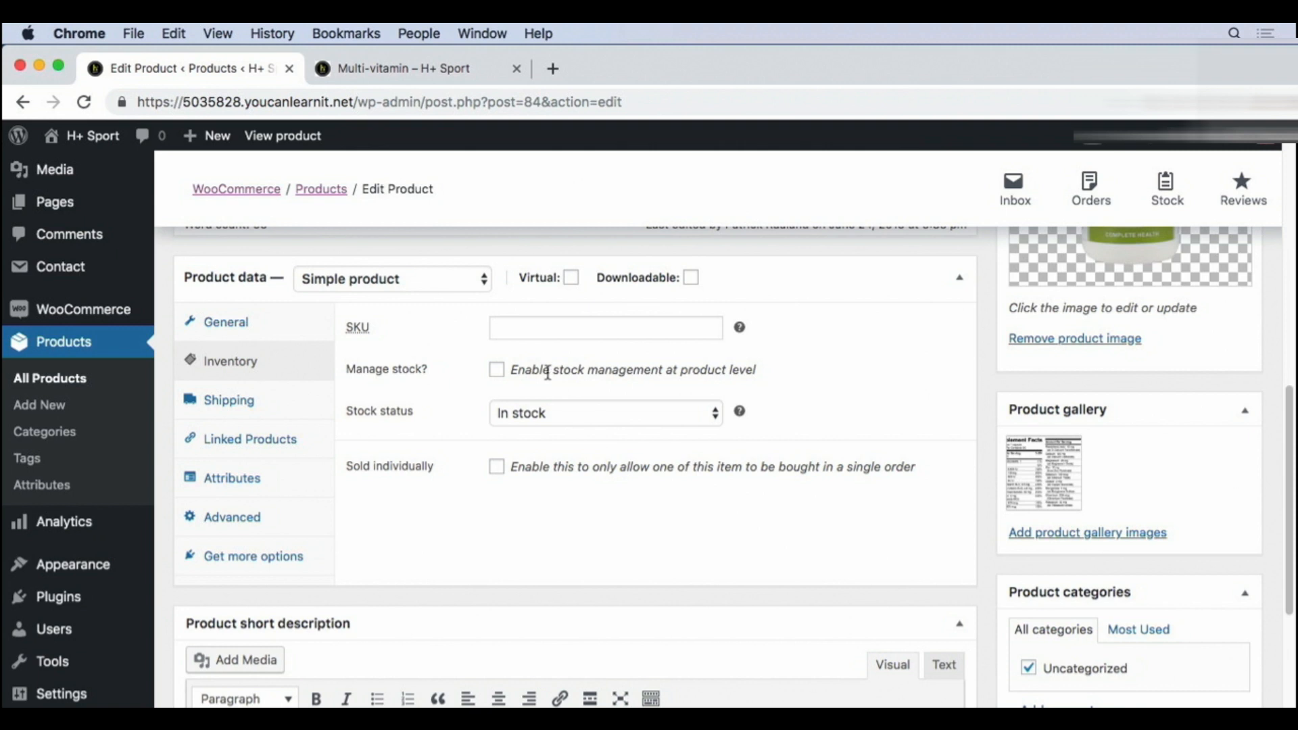
click(500, 370)
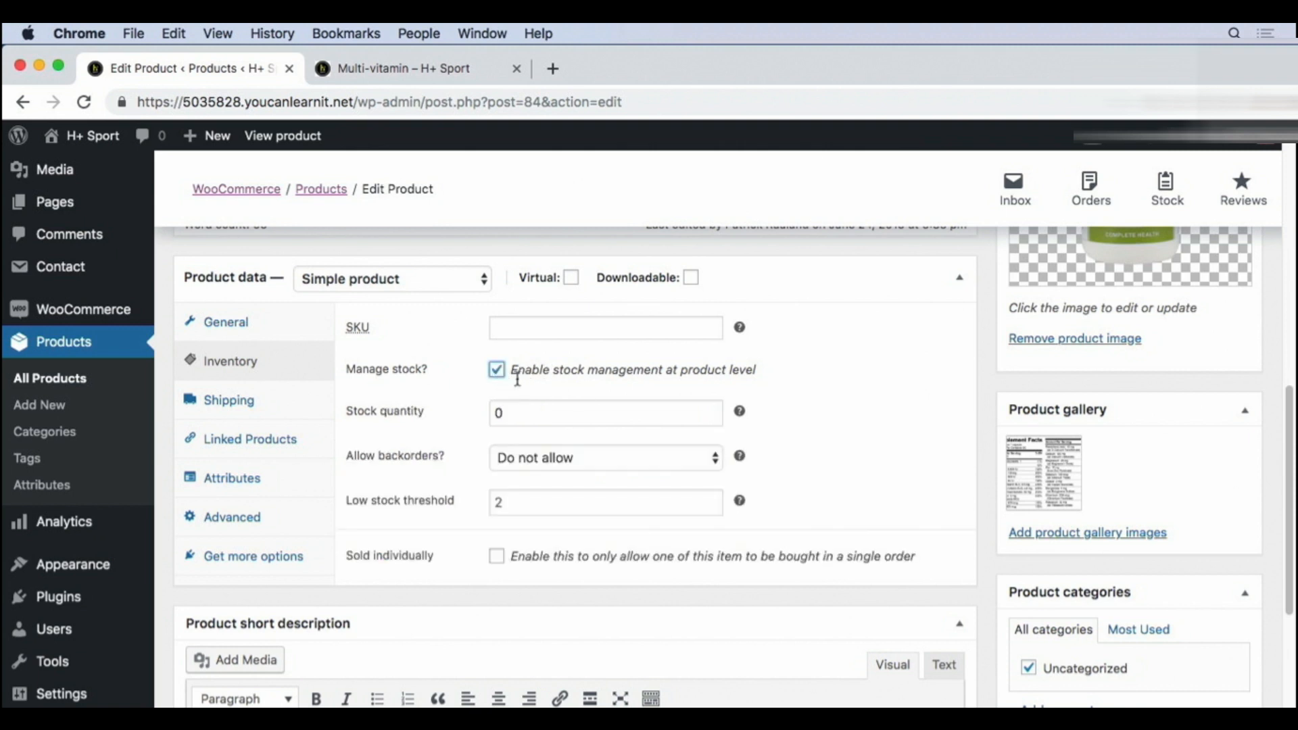
click(603, 465)
click(572, 495)
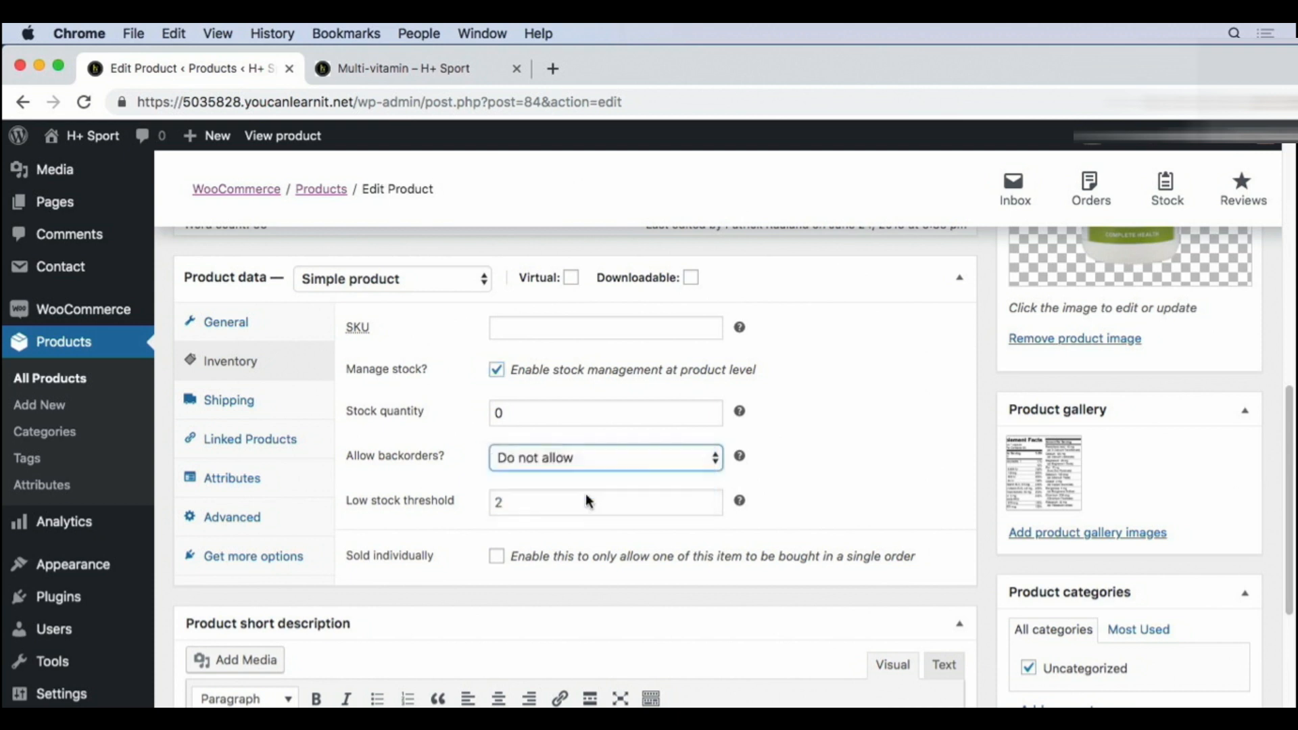
Examine the product's shipping data and choose No shipping class as its shipping class.
click(262, 405)
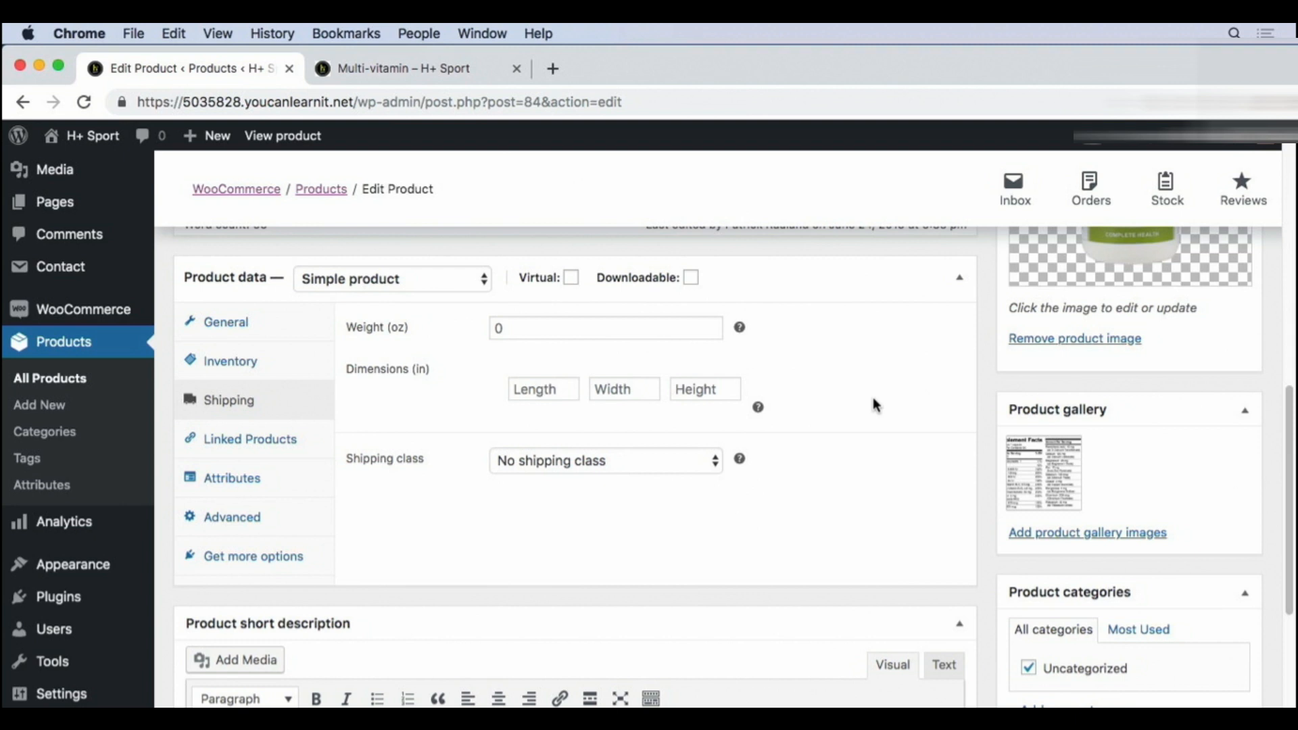
click(621, 468)
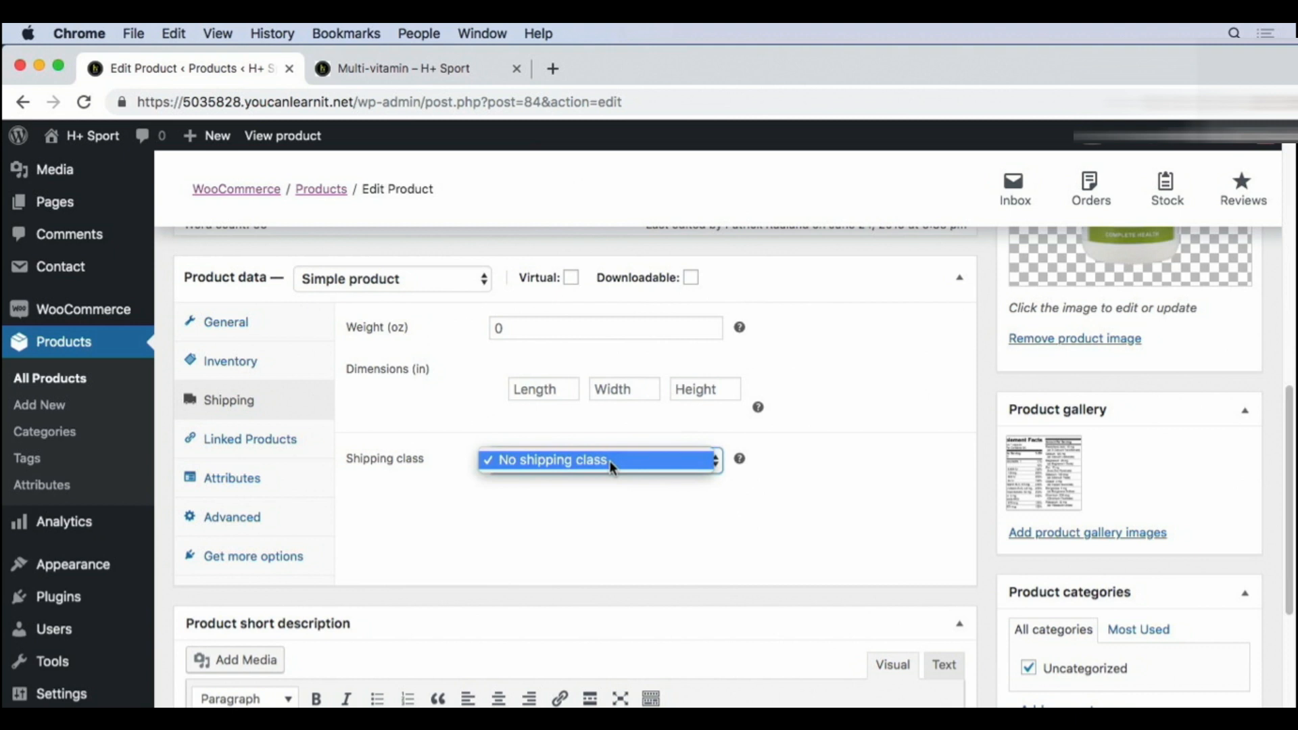
click(611, 467)
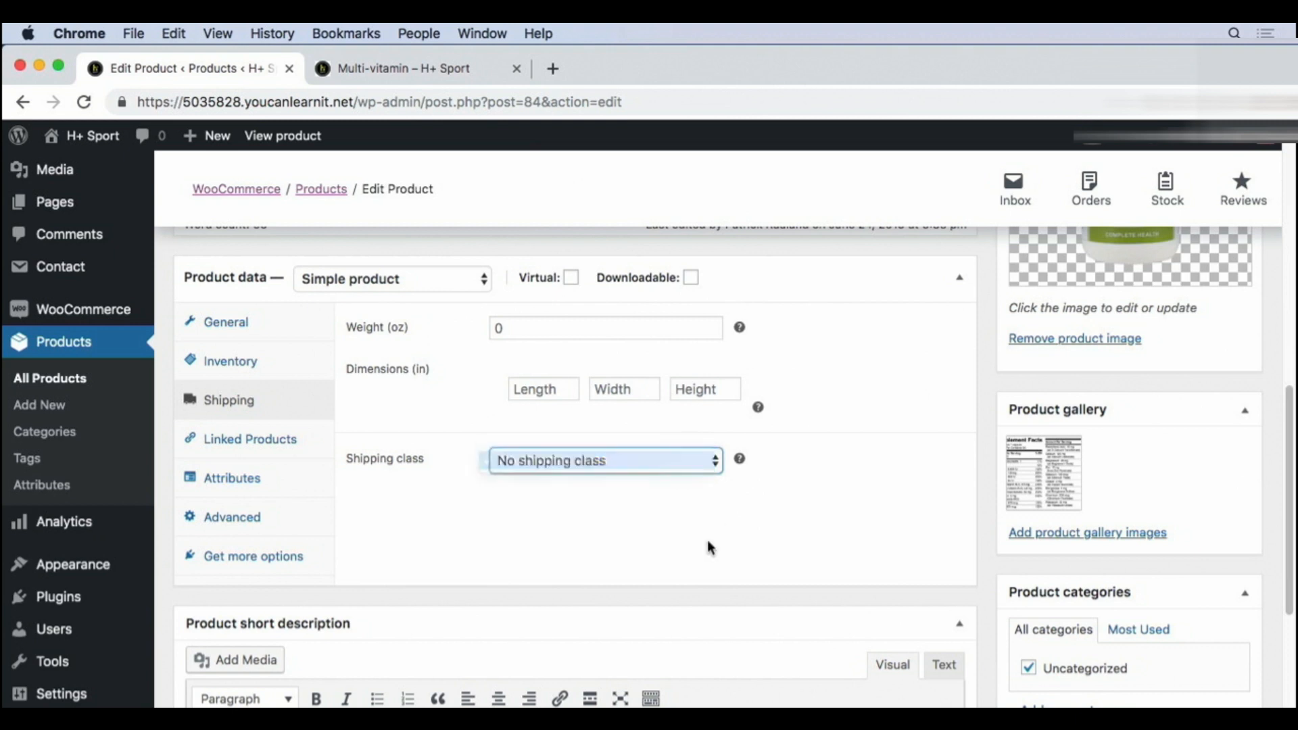
Search the linked products for "bundle" and add Supplement Bundle as an upsell.
click(280, 439)
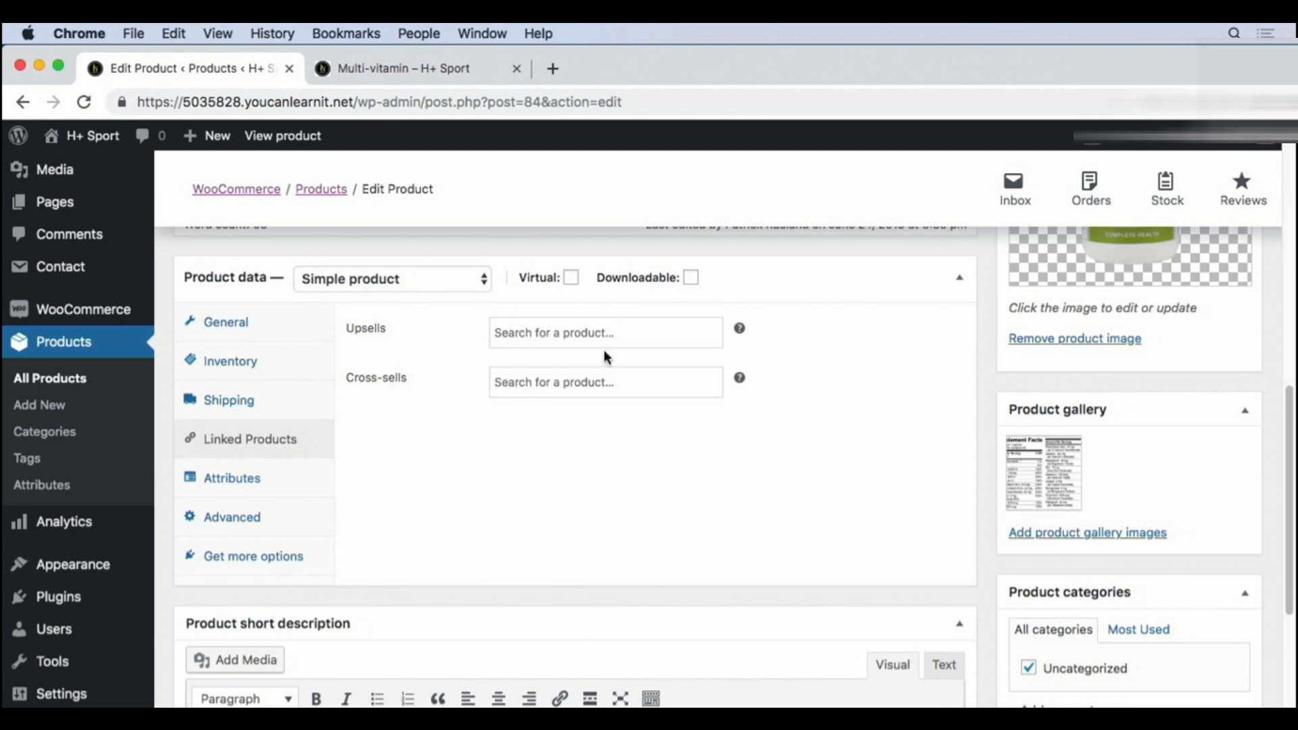
click(580, 337)
text(bundle)
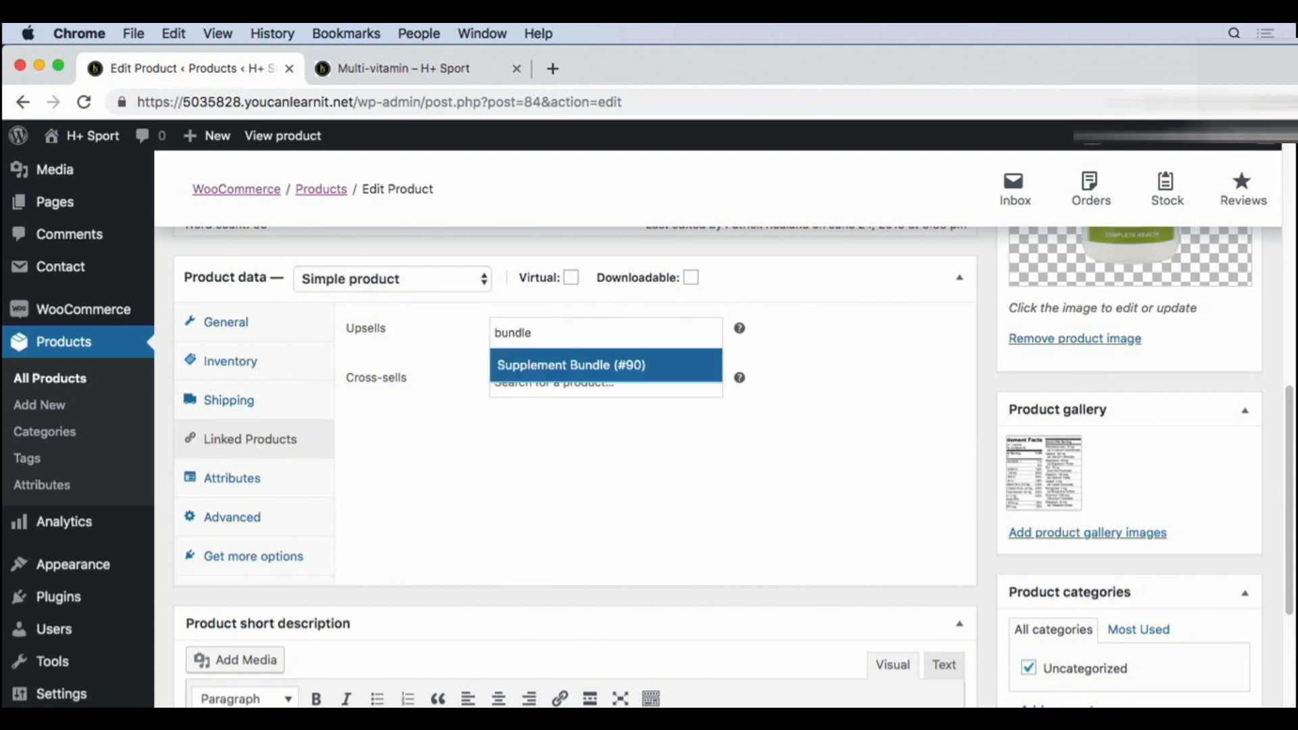
click(611, 372)
click(798, 364)
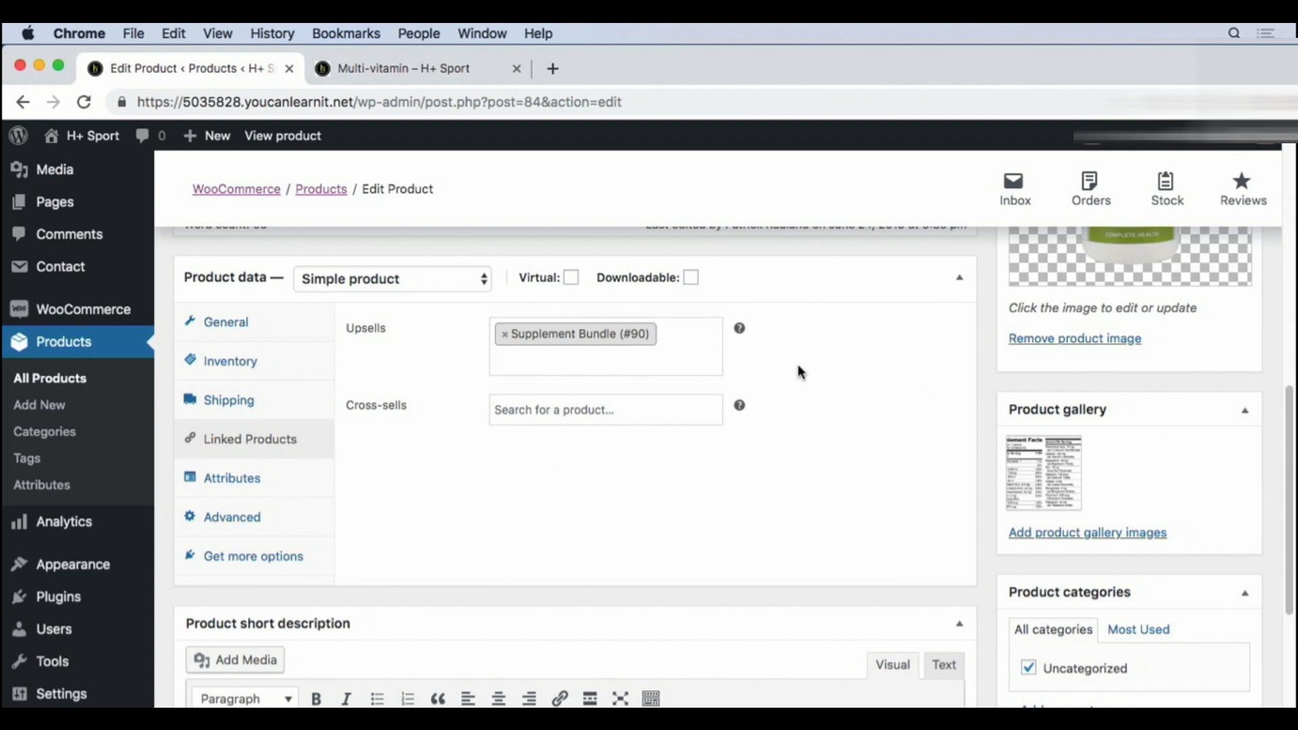
Search for "Complex", add B-Complex as a cross-sell and update the product.
click(620, 409)
text(Complex)
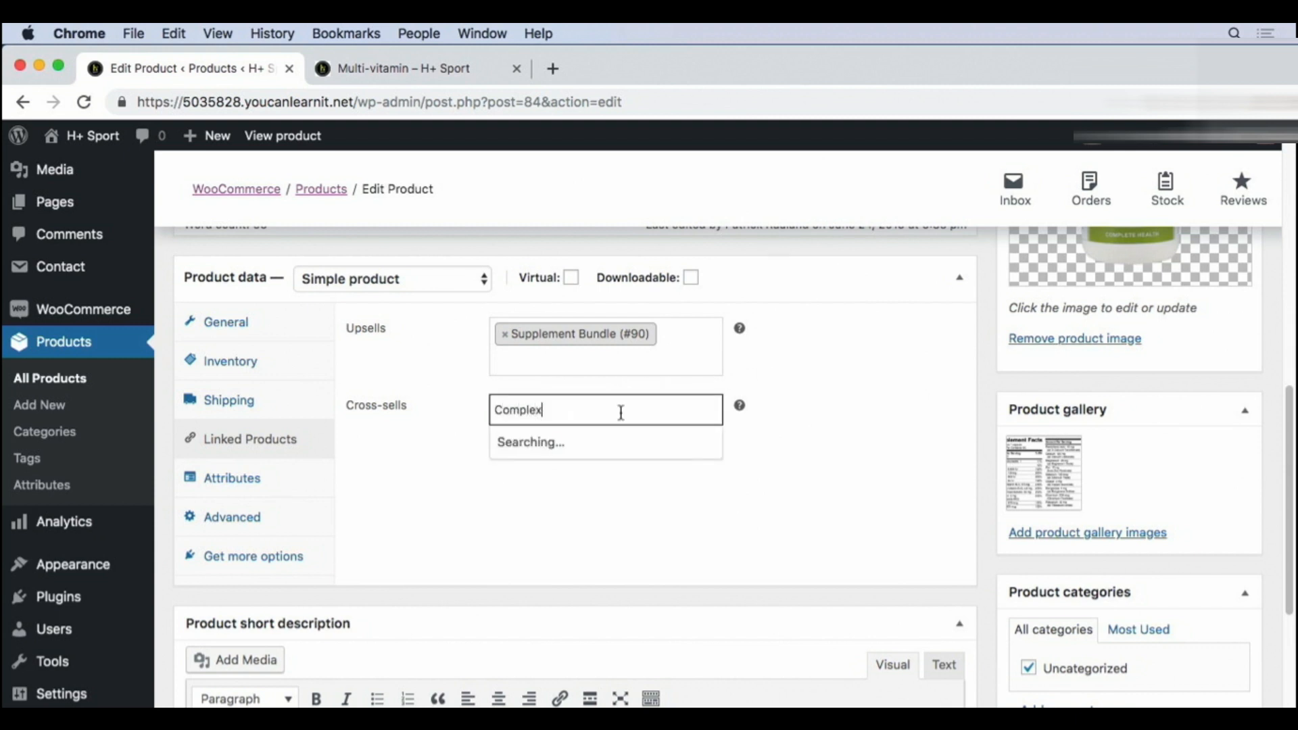
click(556, 446)
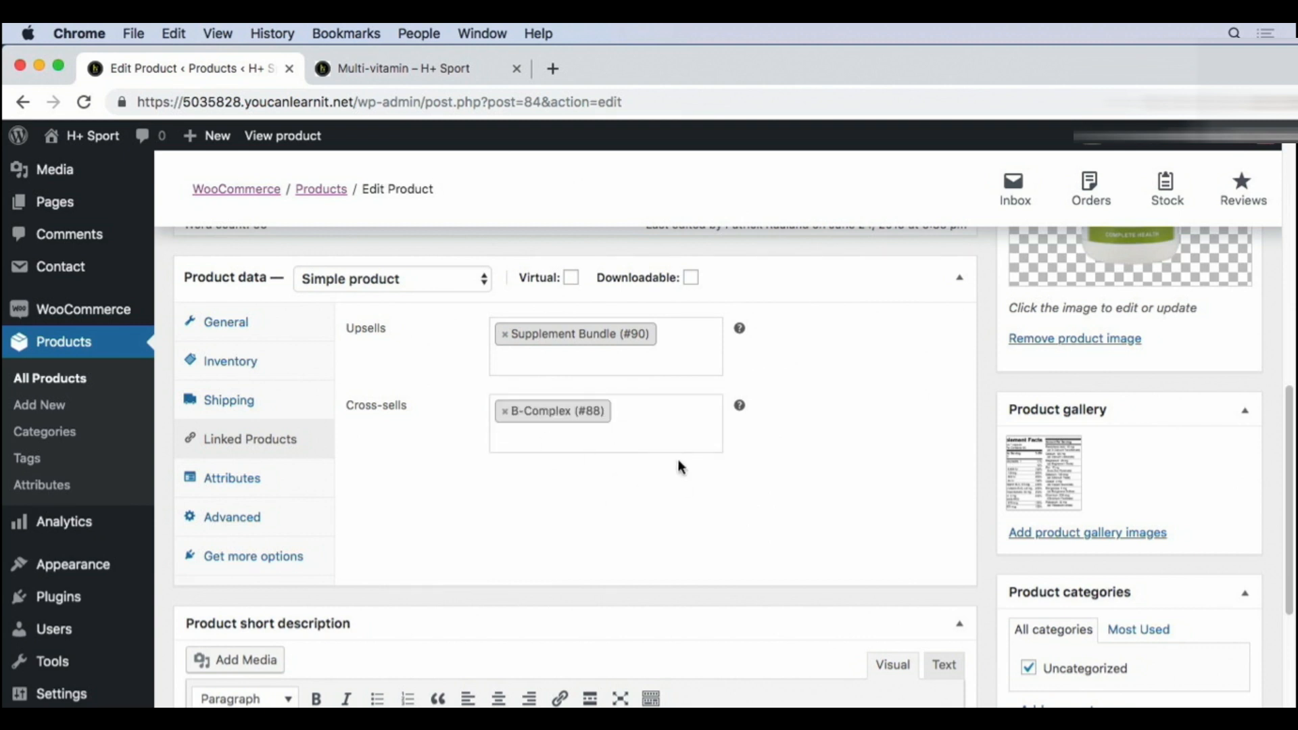
scroll(742, 439, up, 7)
click(1225, 451)
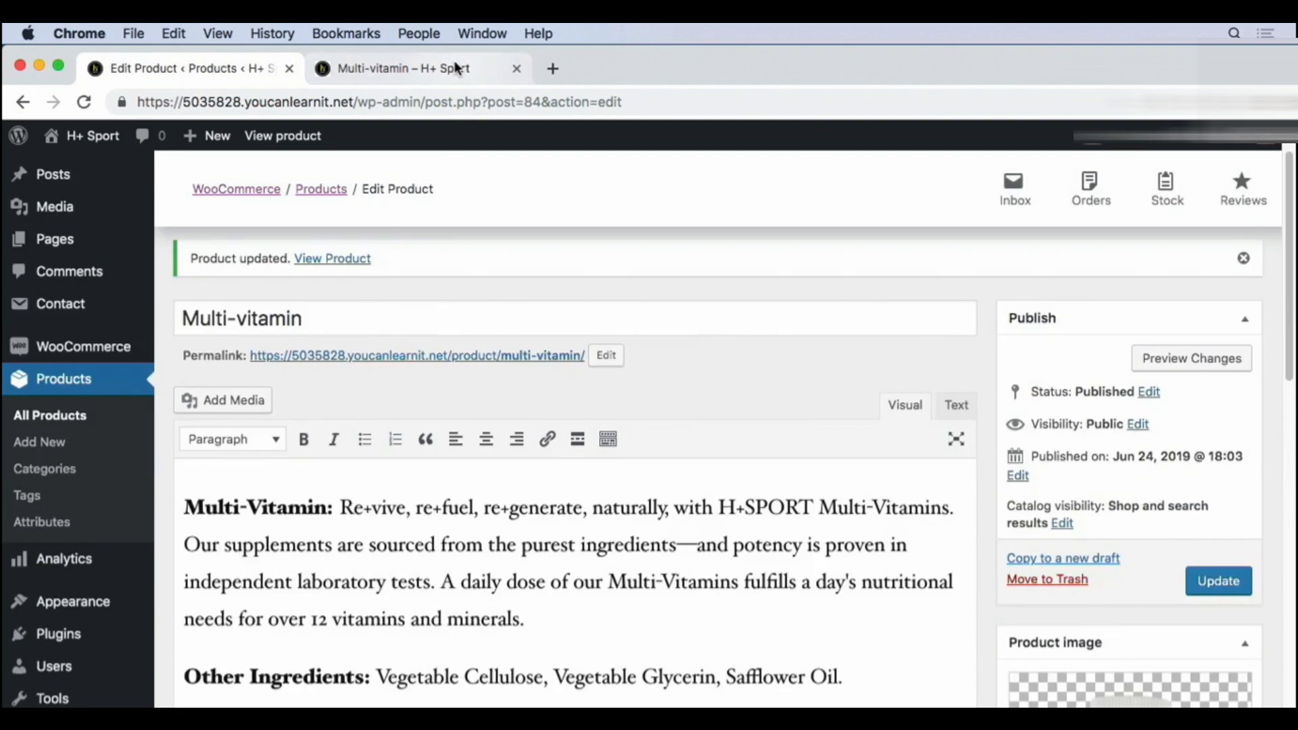
Reload the Multi-vitamin store page and examine the upsell suggestions under "You may also like".
click(457, 69)
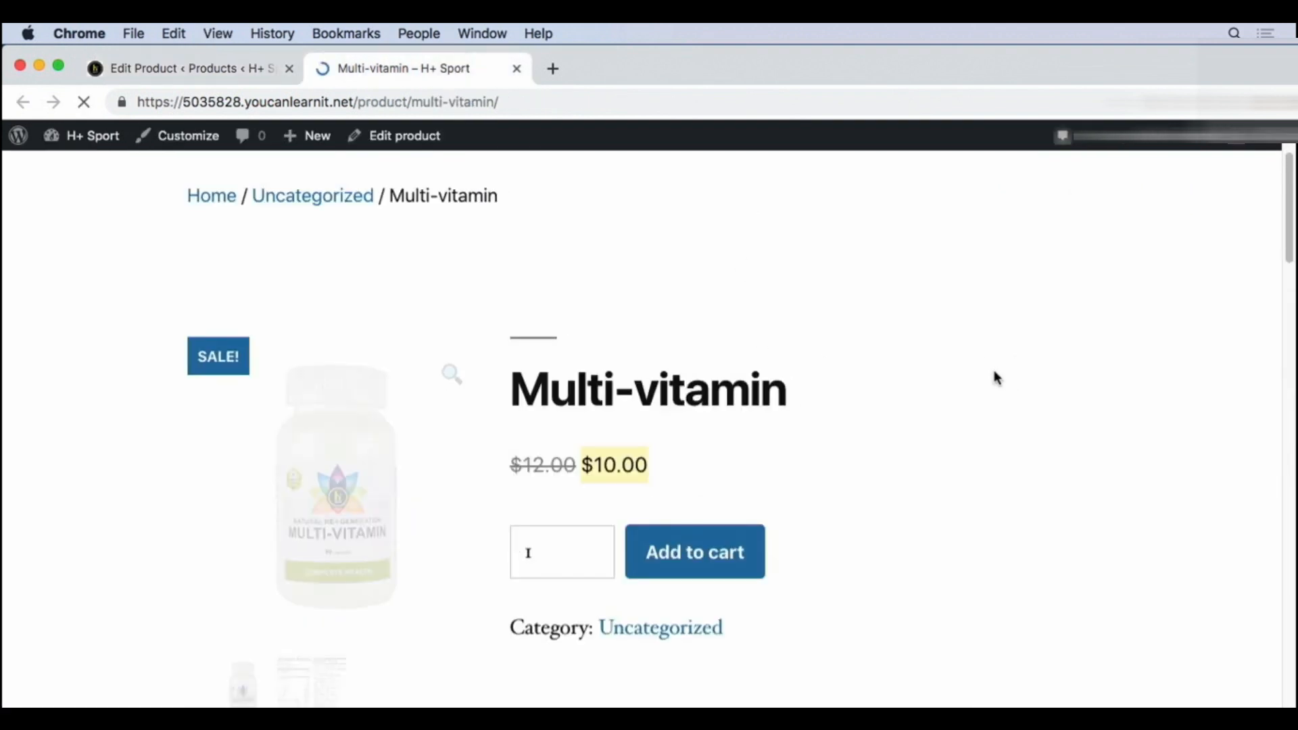
scroll(997, 379, down, 10)
scroll(998, 384, down, 5)
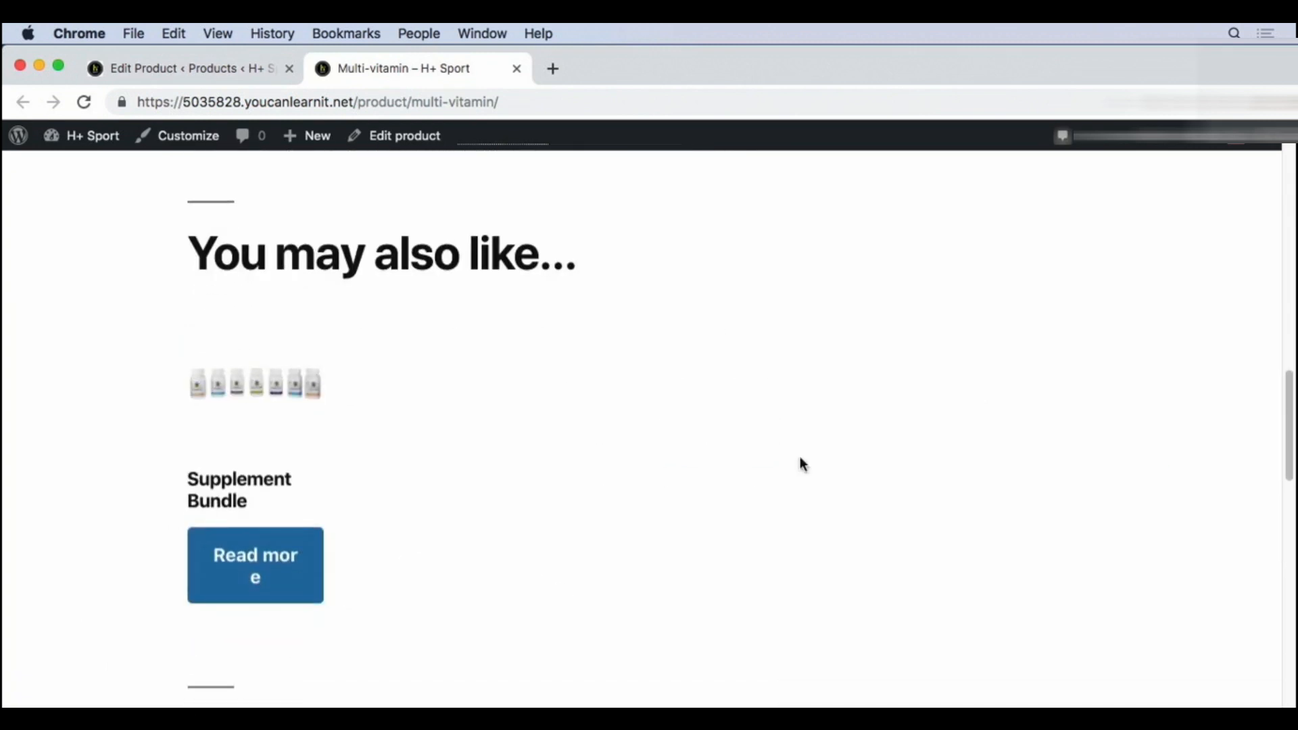
scroll(798, 460, up, 10)
Add one Multi-vitamin to the cart and view the cart's cross-sell suggestions.
click(696, 375)
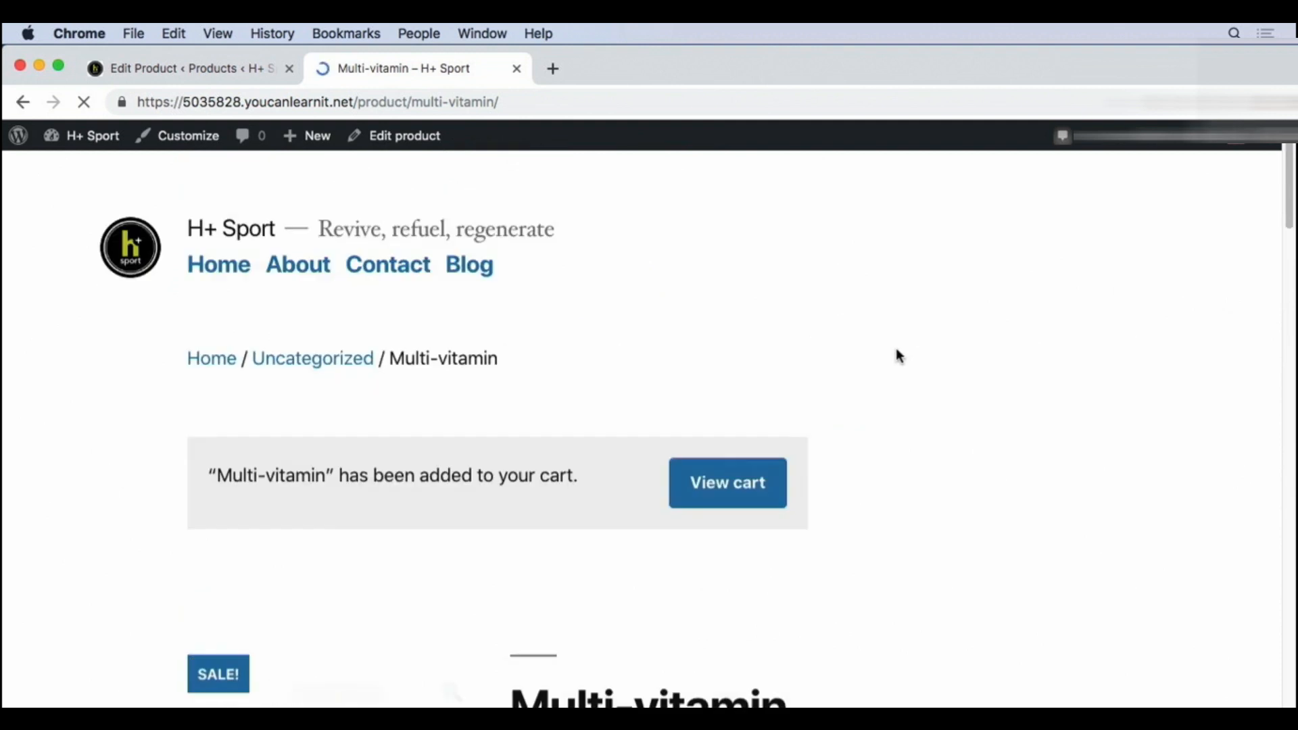
click(739, 486)
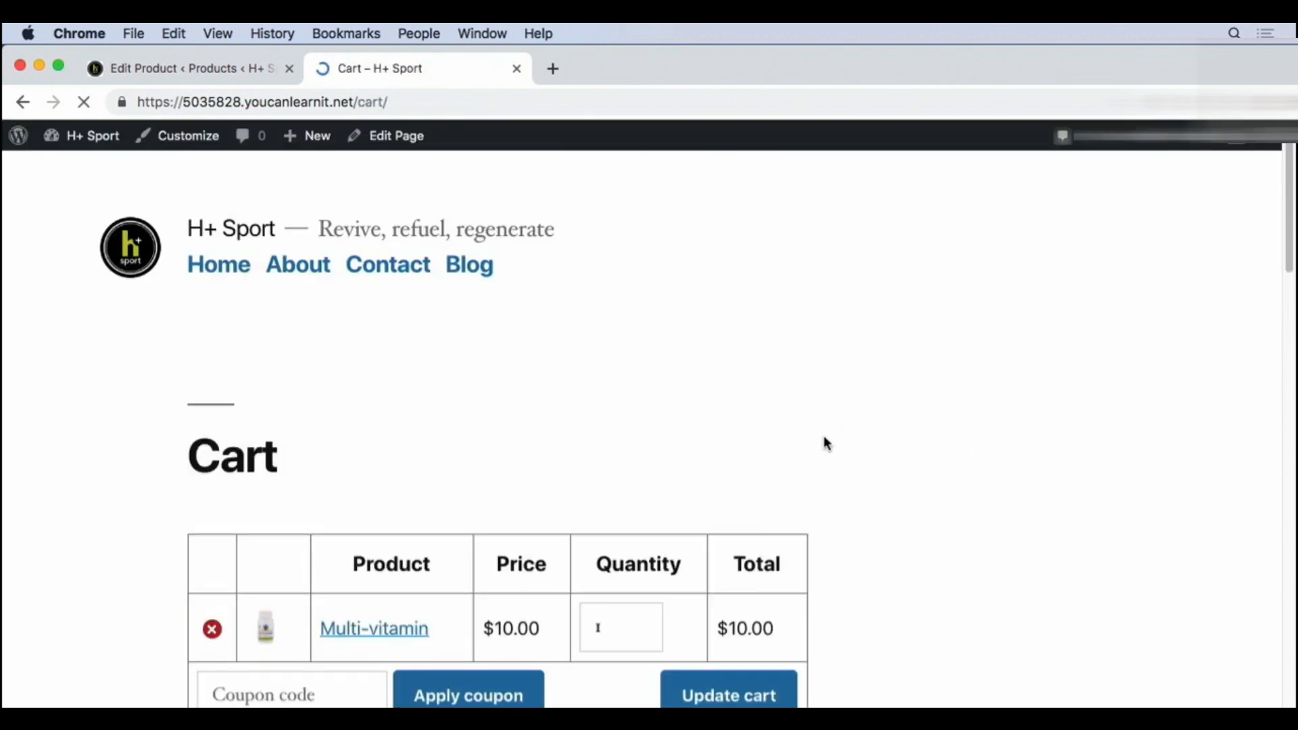
scroll(918, 438, down, 8)
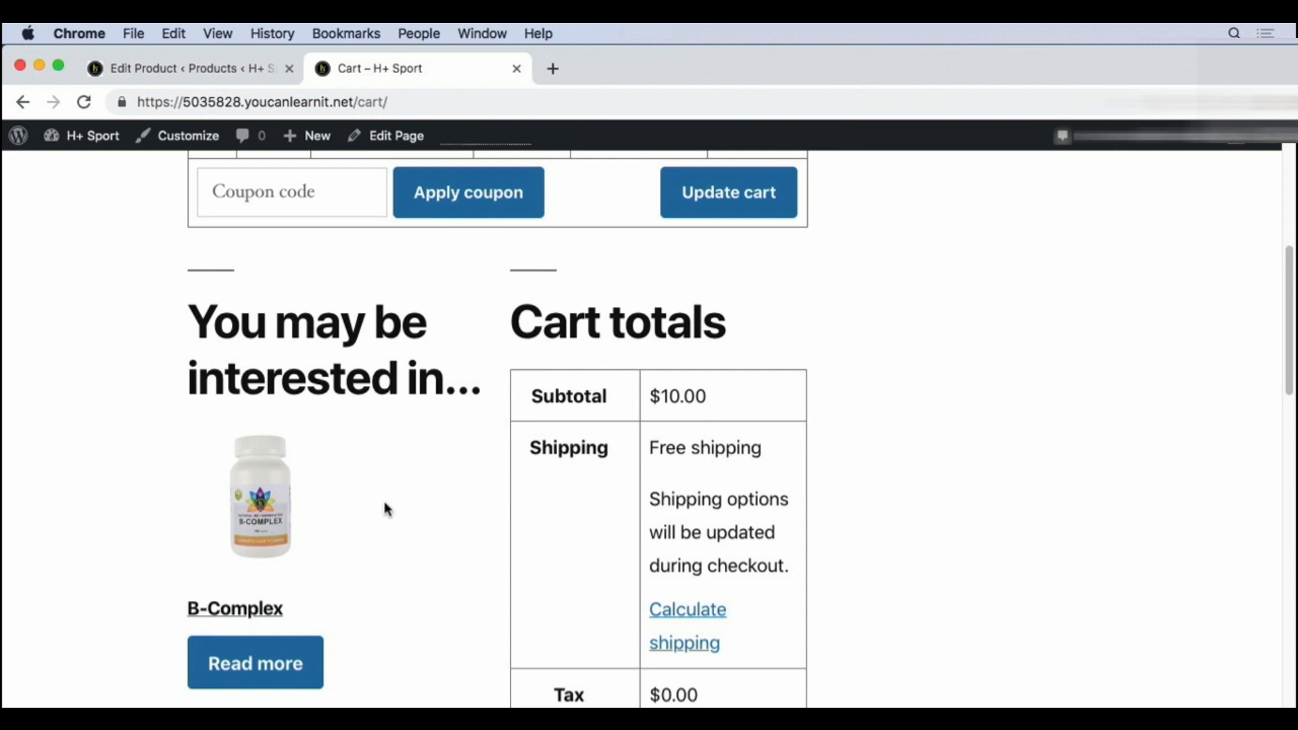
Return to the Multi-vitamin editor and view the product's attributes settings.
click(152, 65)
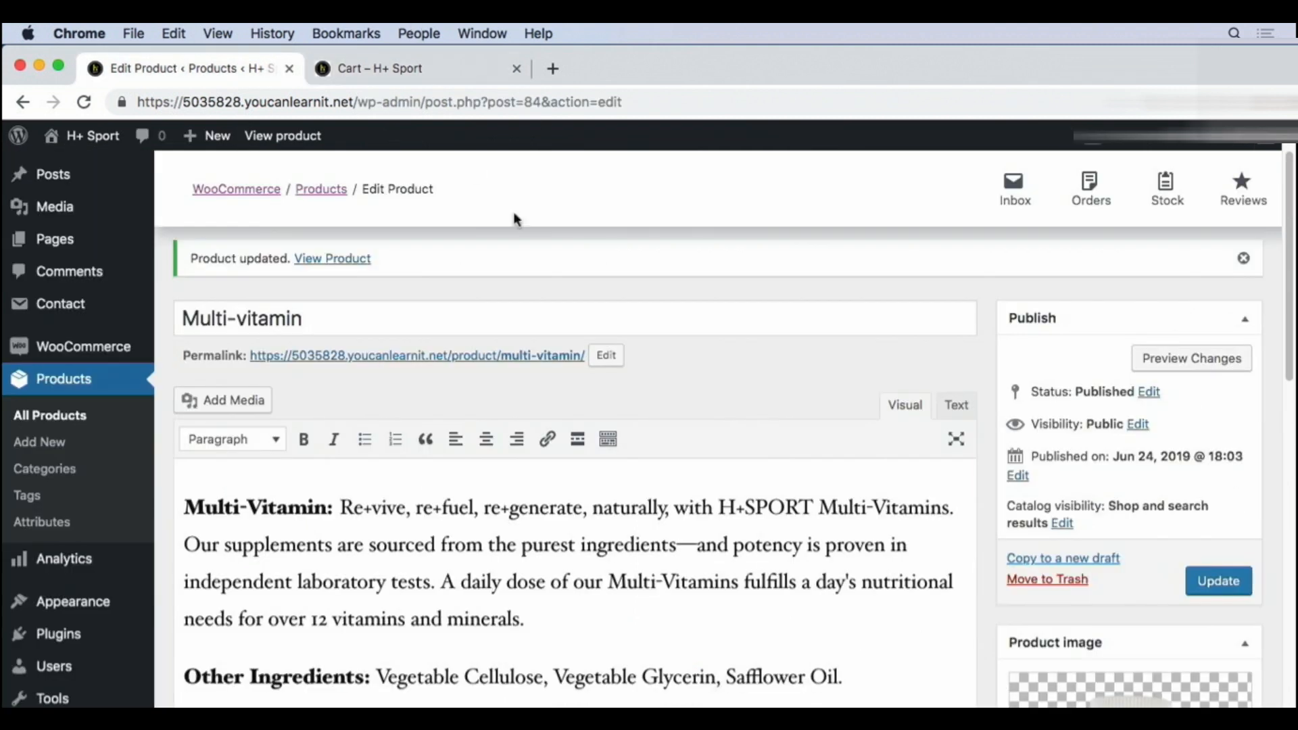
scroll(535, 307, down, 15)
click(265, 450)
scroll(512, 435, up, 1)
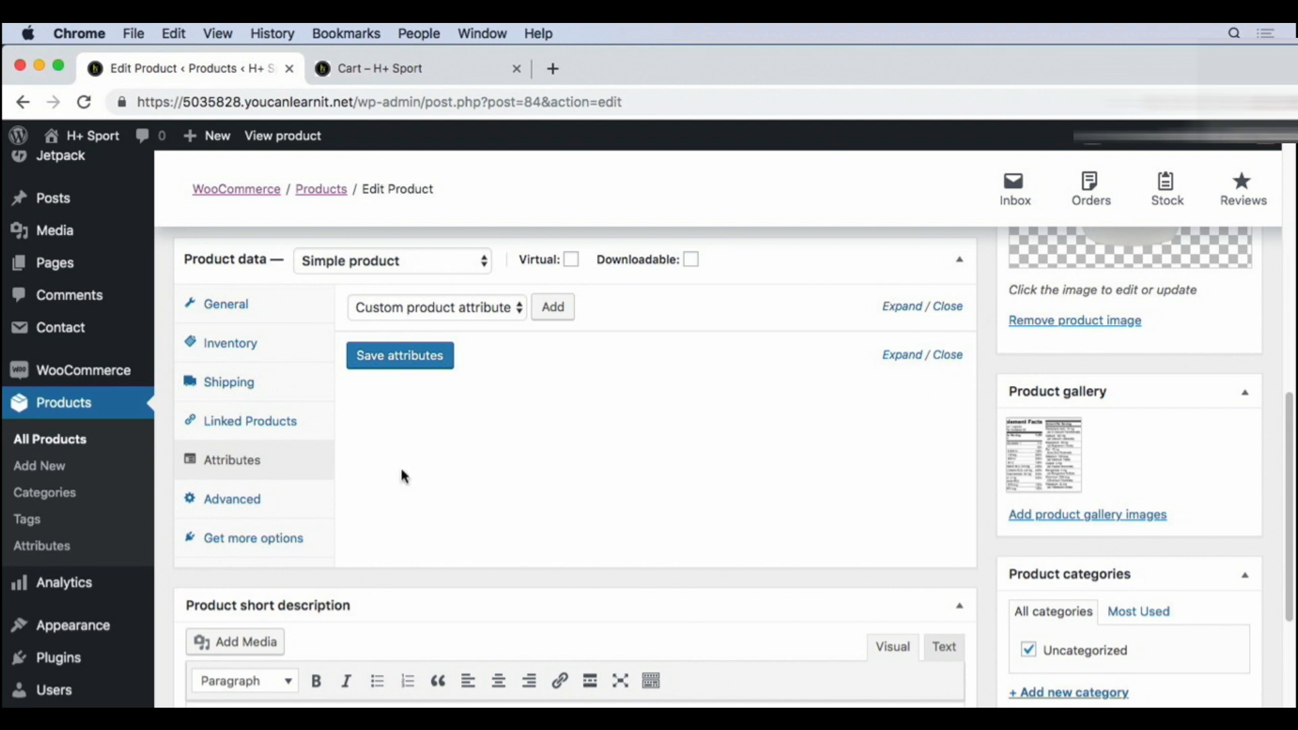
Enable reviews in the product's advanced data and update the product.
click(290, 506)
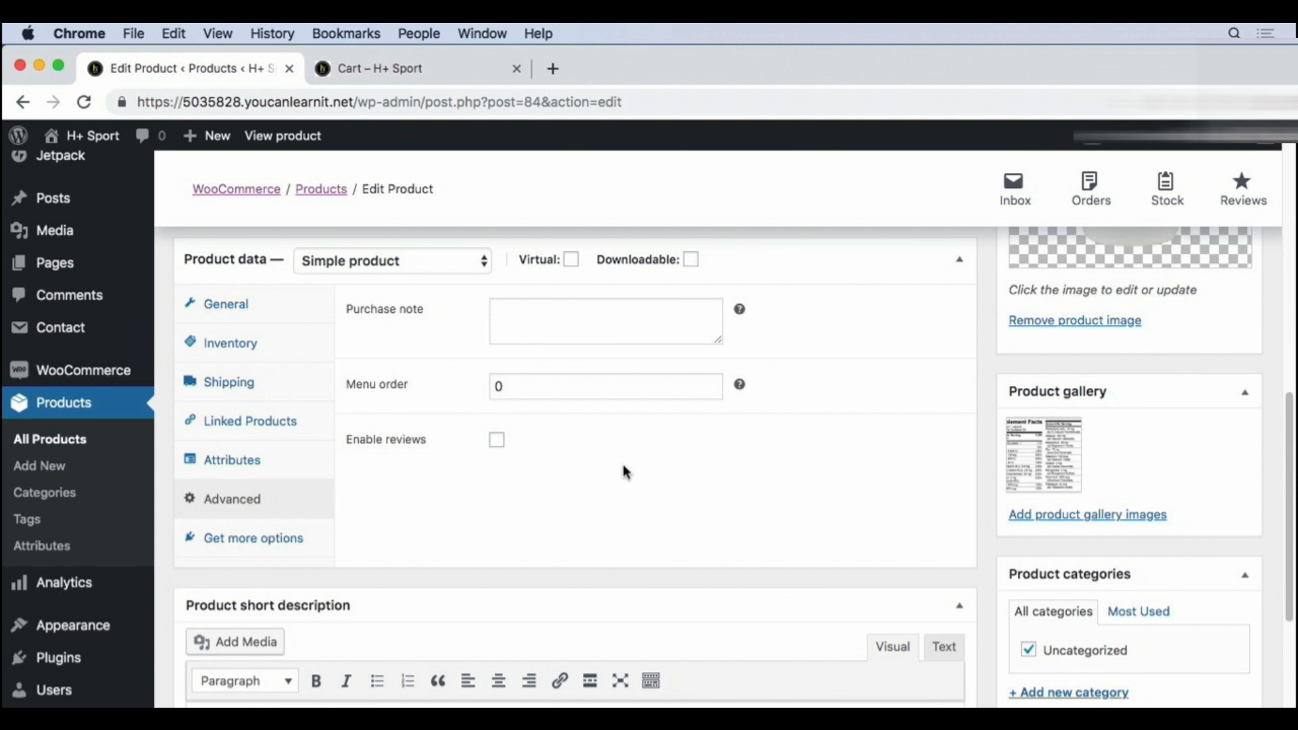
click(498, 445)
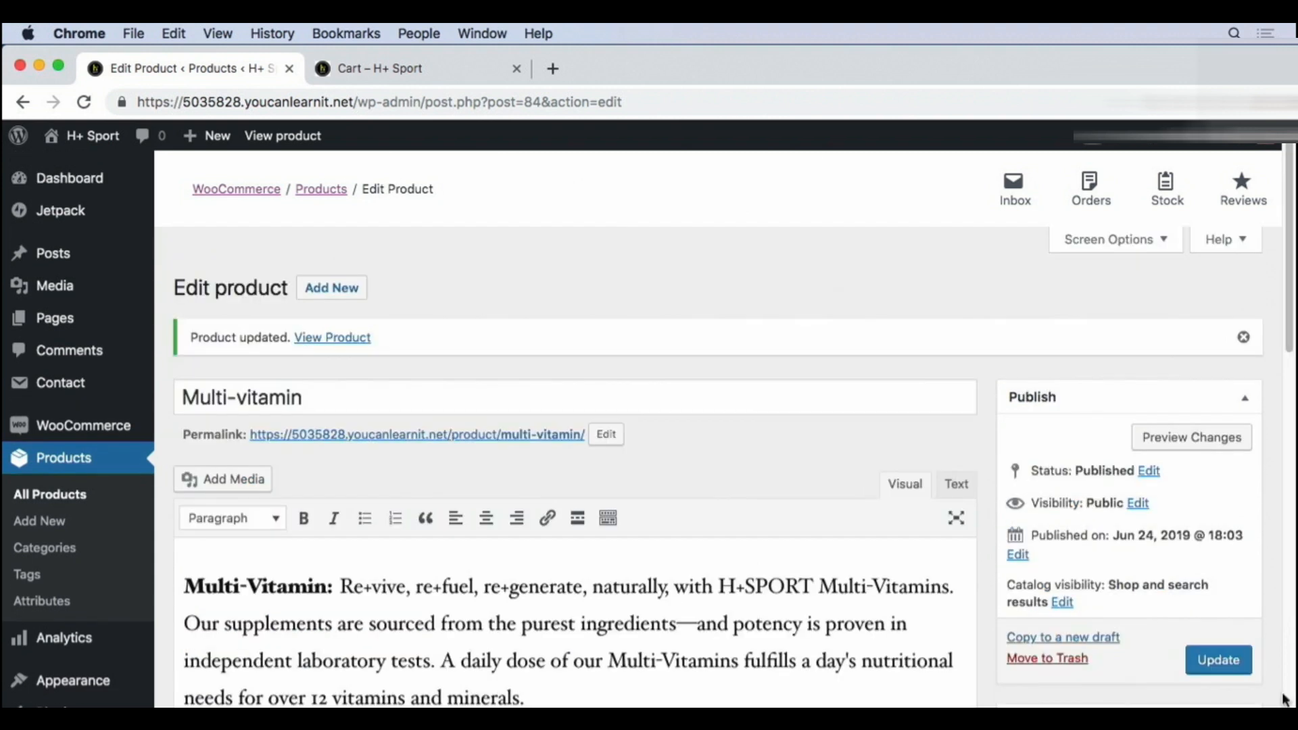
click(1219, 660)
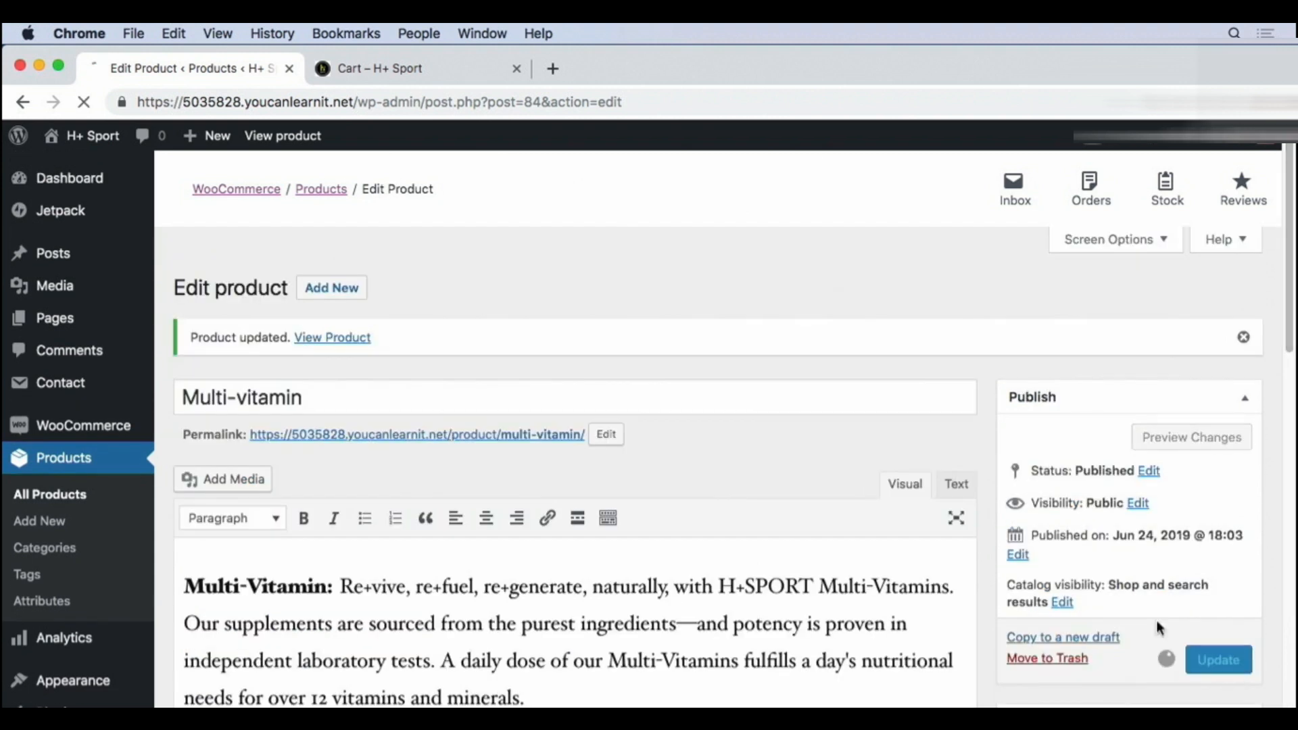